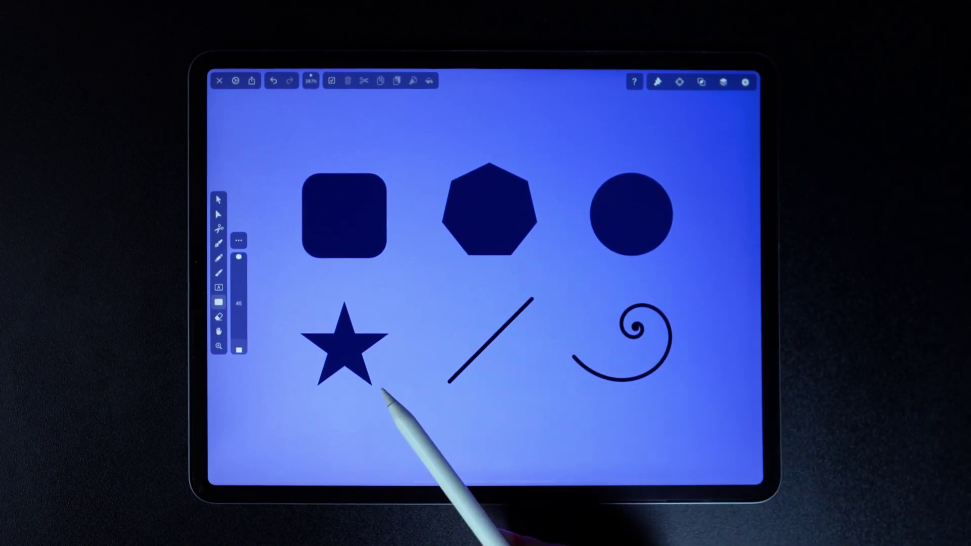
# Marquee-select all six example shapes with the Selection tool
pyautogui.click(219, 199)
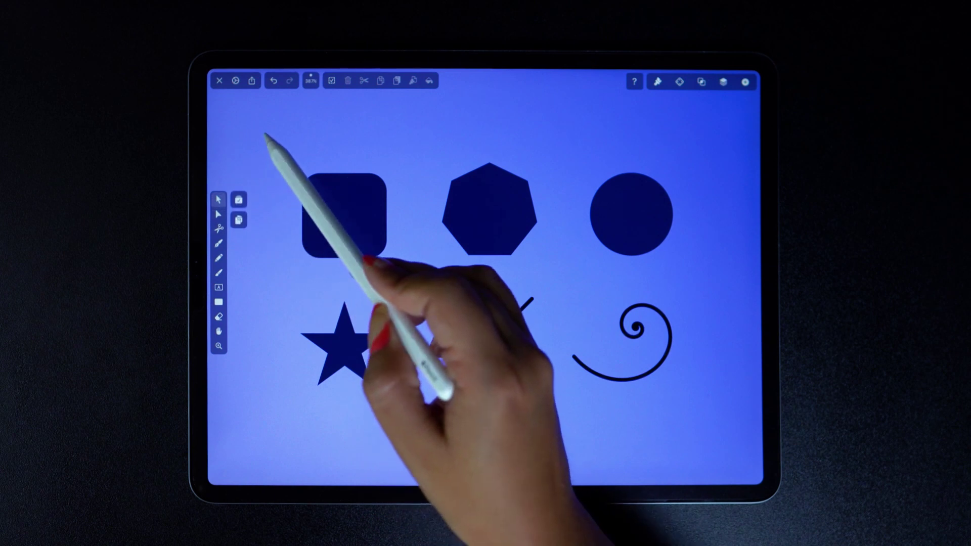
pyautogui.moveTo(267, 143); pyautogui.dragTo(706, 412)
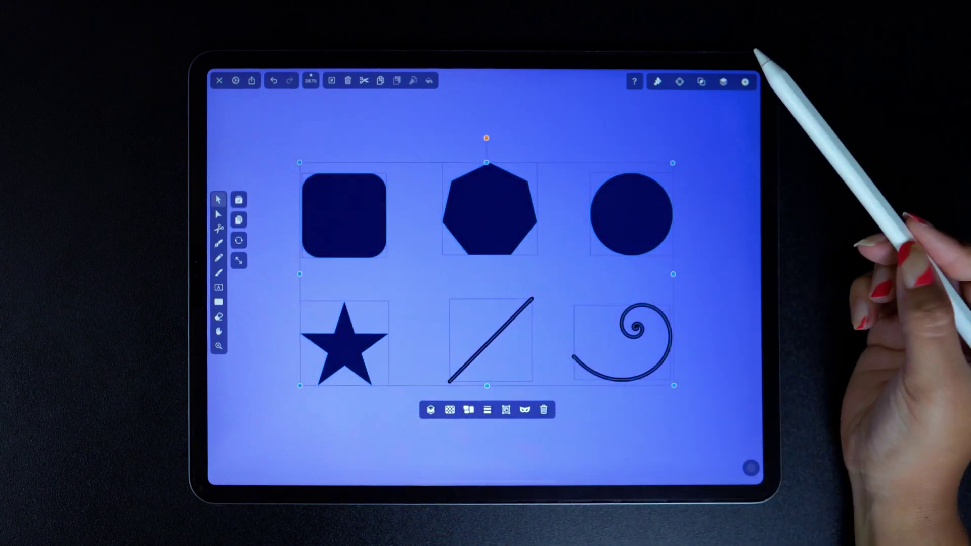
# Delete the selected shapes, then draw a wide rectangle and a square below it
pyautogui.click(543, 410)
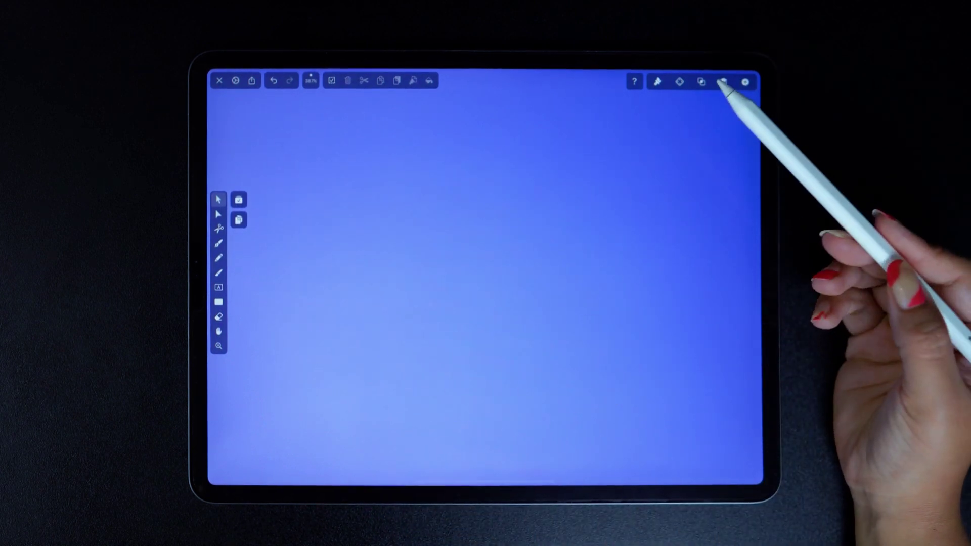
pyautogui.click(218, 302)
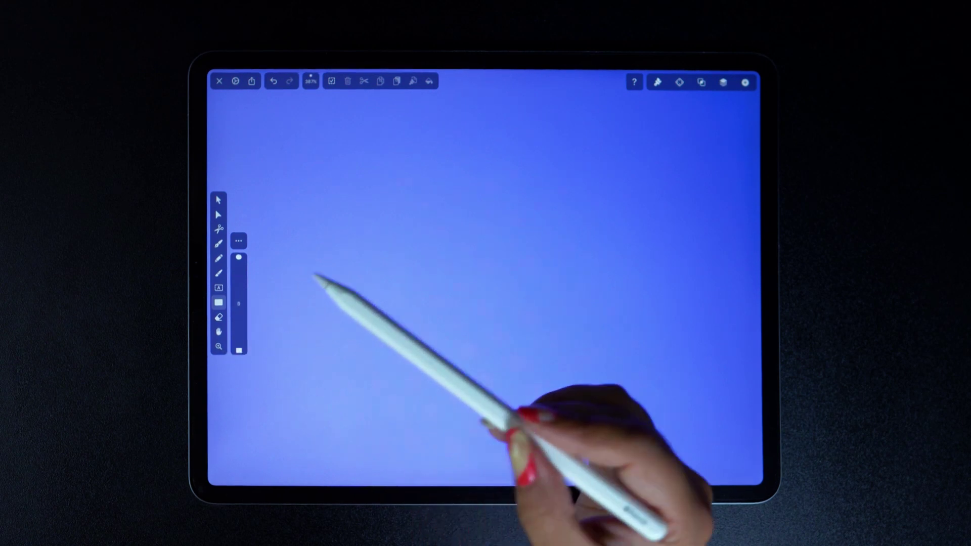
pyautogui.moveTo(339, 165); pyautogui.dragTo(647, 304)
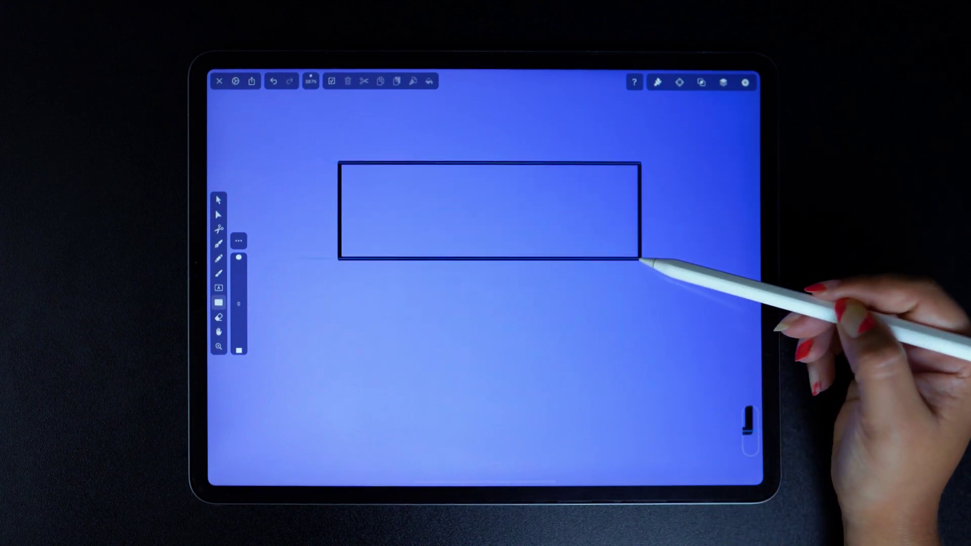
pyautogui.moveTo(647, 303); pyautogui.dragTo(616, 239)
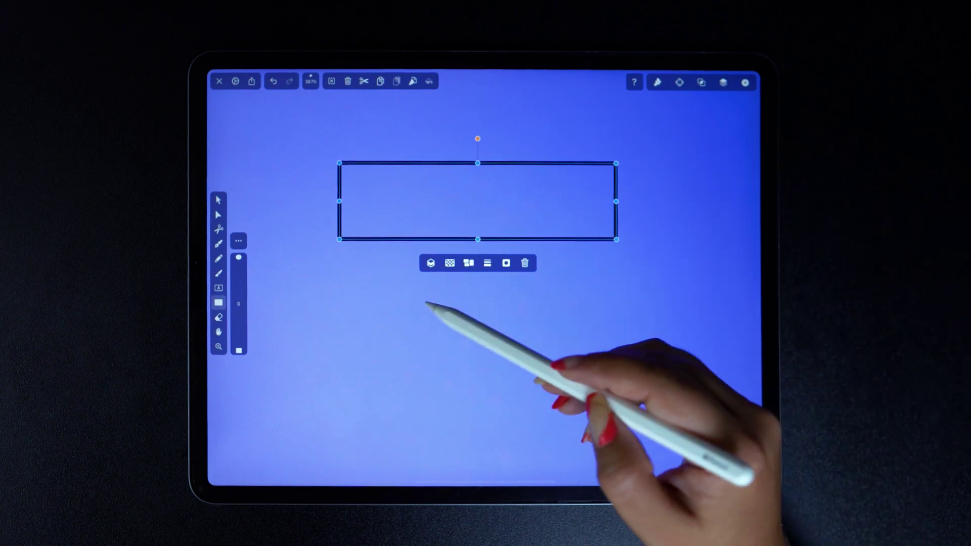
pyautogui.moveTo(425, 290)
pyautogui.mouseDown()
pyautogui.moveTo(570, 383)
pyautogui.moveTo(557, 377)
pyautogui.mouseUp()
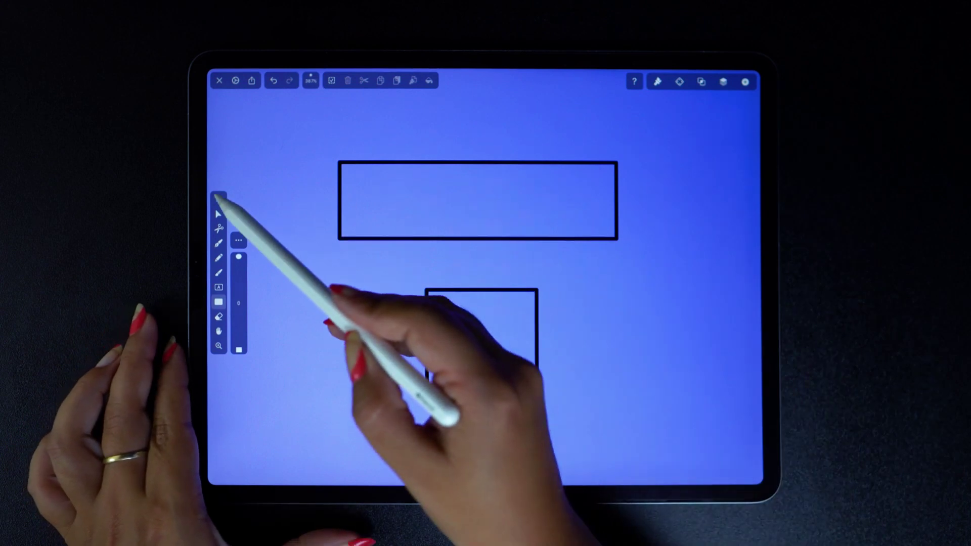
# Swap fill and stroke so both shapes are solid black, then move the square left
pyautogui.click(218, 199)
pyautogui.moveTo(574, 126)
pyautogui.mouseDown()
pyautogui.moveTo(481, 303)
pyautogui.moveTo(481, 341)
pyautogui.mouseUp()
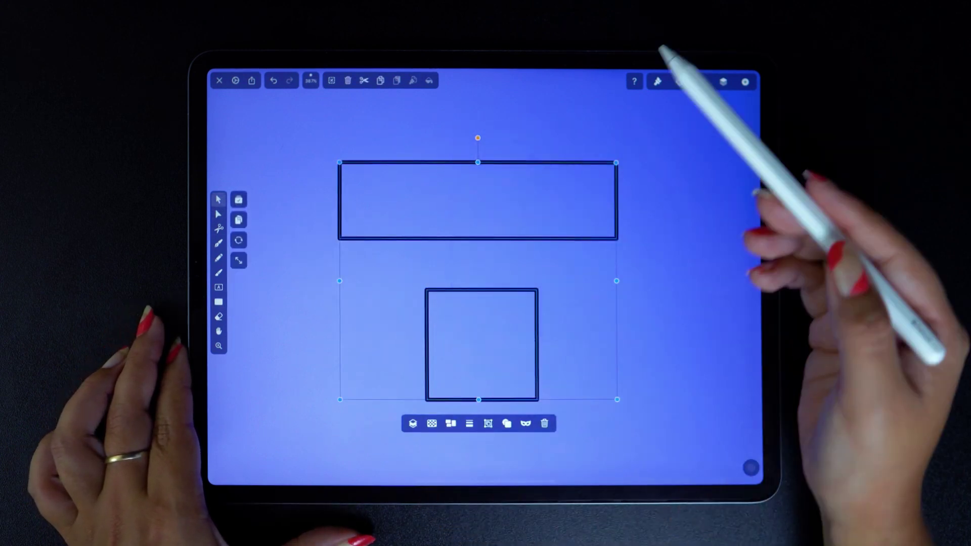
pyautogui.click(659, 79)
pyautogui.click(722, 275)
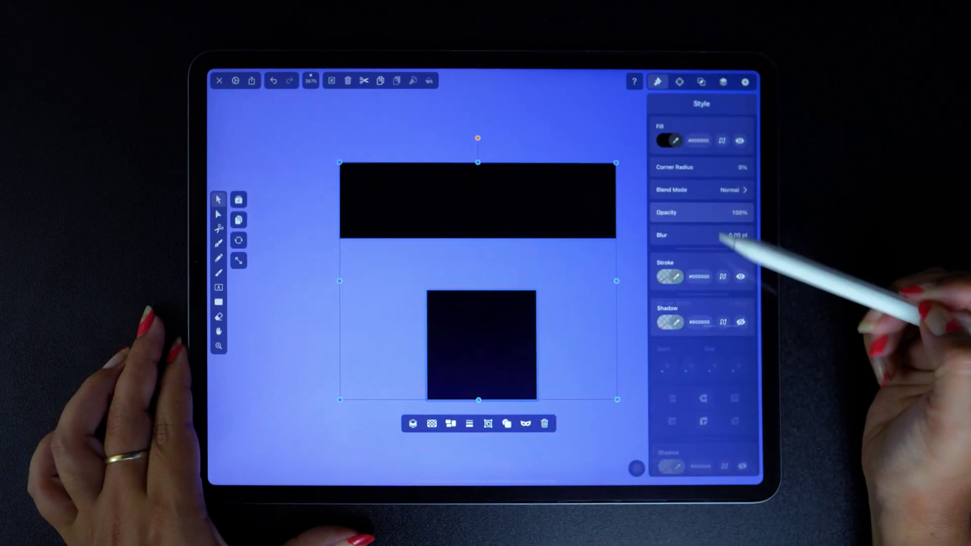
pyautogui.click(659, 80)
pyautogui.click(667, 182)
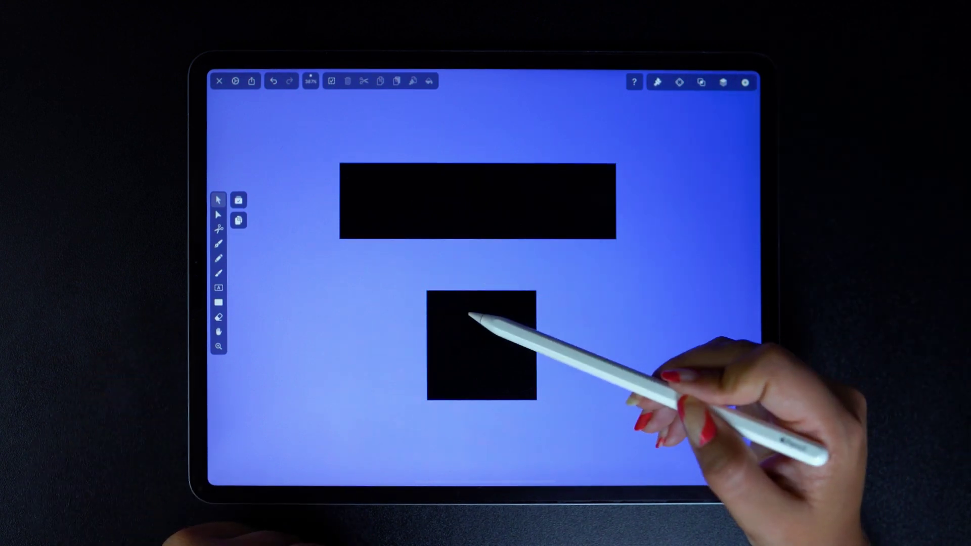
pyautogui.moveTo(470, 334); pyautogui.dragTo(389, 338)
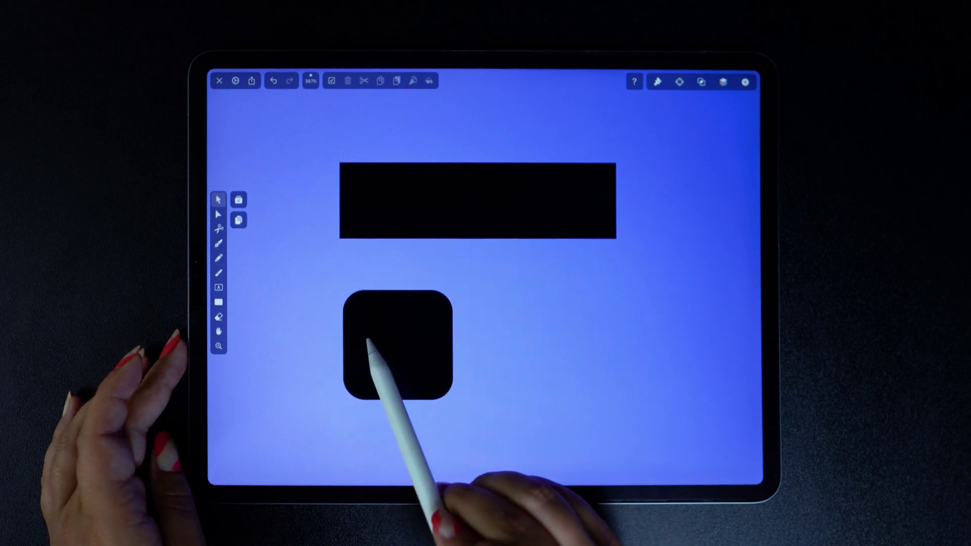
# Set a 20 pt corner radius for rectangles and draw a rounded square right of the first
pyautogui.click(219, 302)
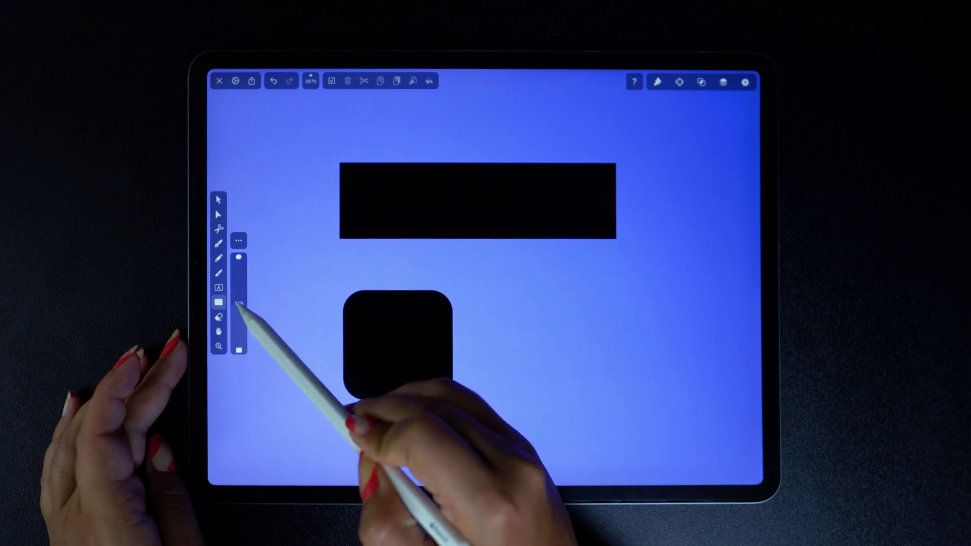
pyautogui.click(239, 303)
pyautogui.write('2')
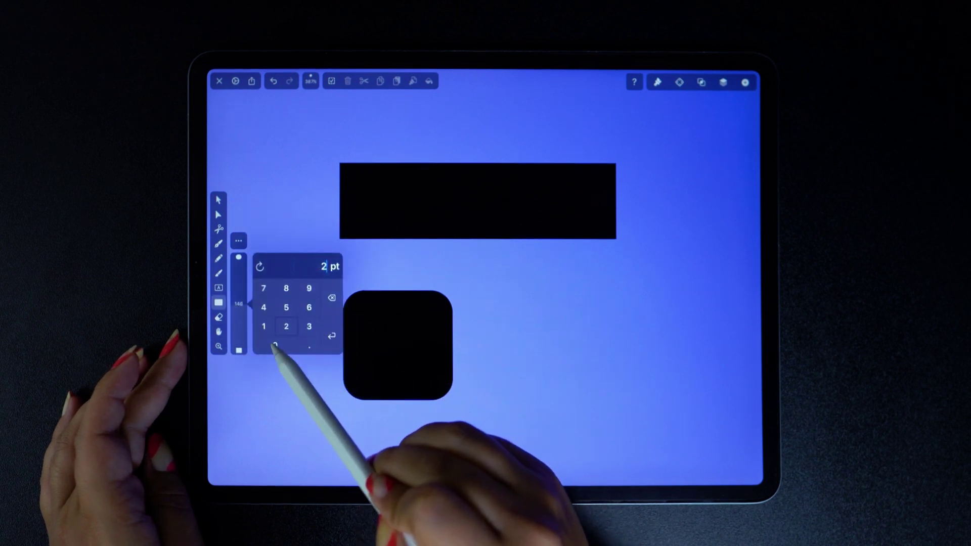
pyautogui.write('0')
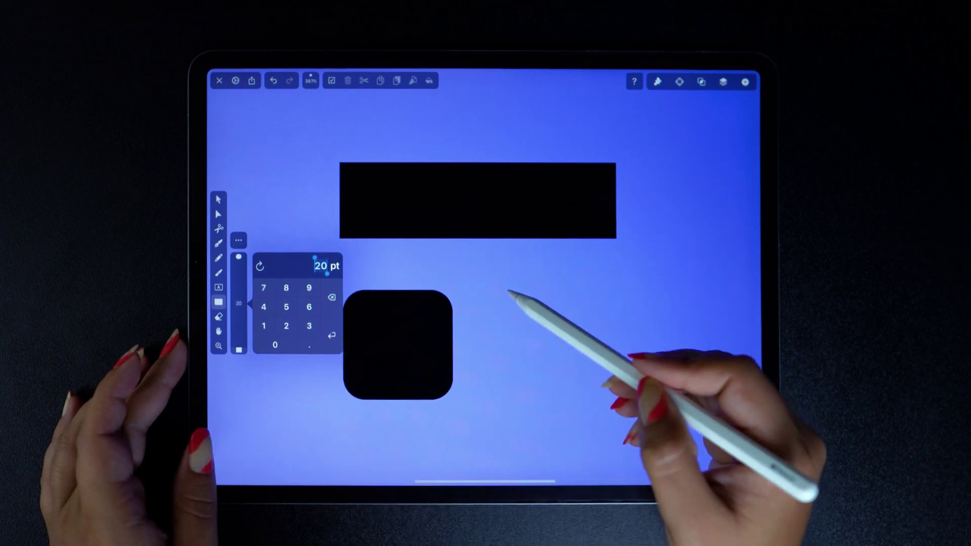
pyautogui.click(508, 291)
pyautogui.moveTo(501, 291); pyautogui.dragTo(605, 394)
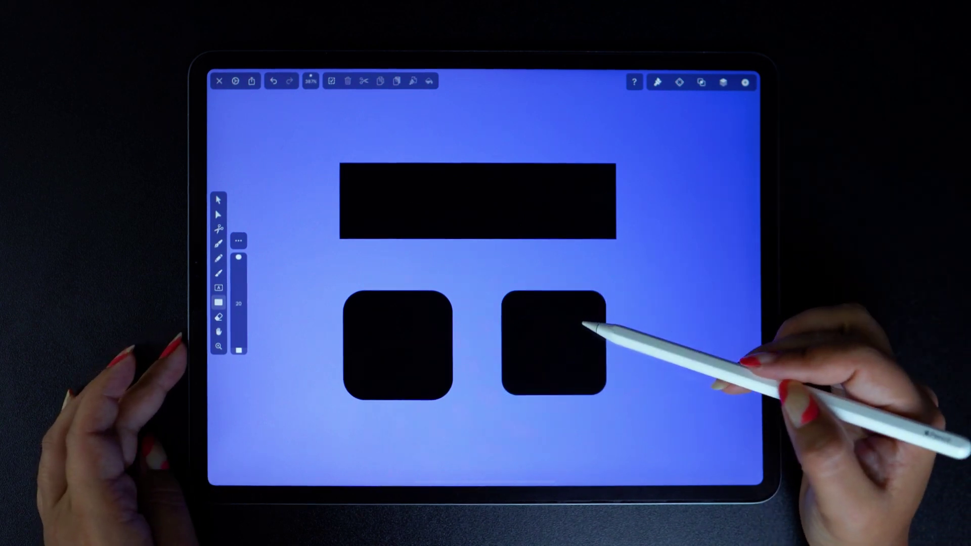
# Raise the right square's corner radius to about 68 pt so it becomes a circle
pyautogui.click(219, 199)
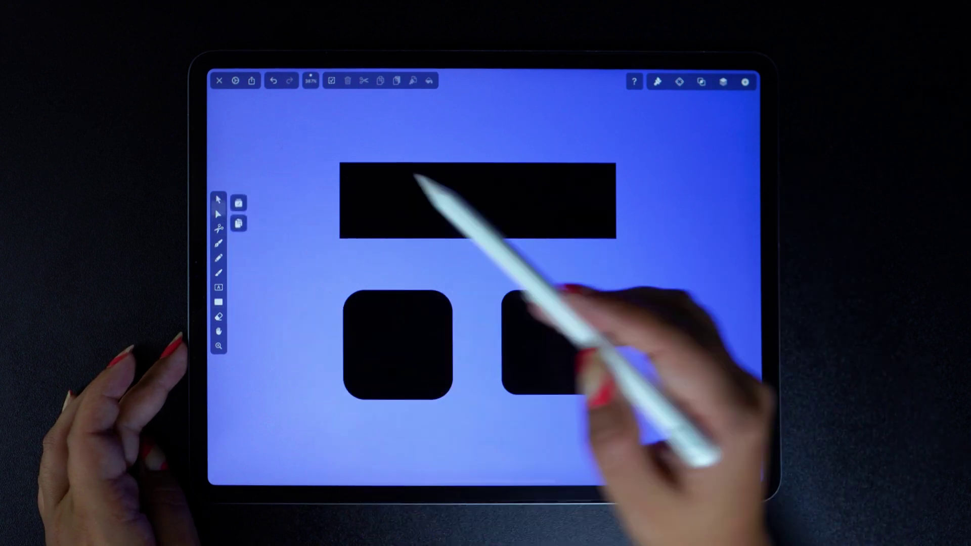
pyautogui.click(577, 357)
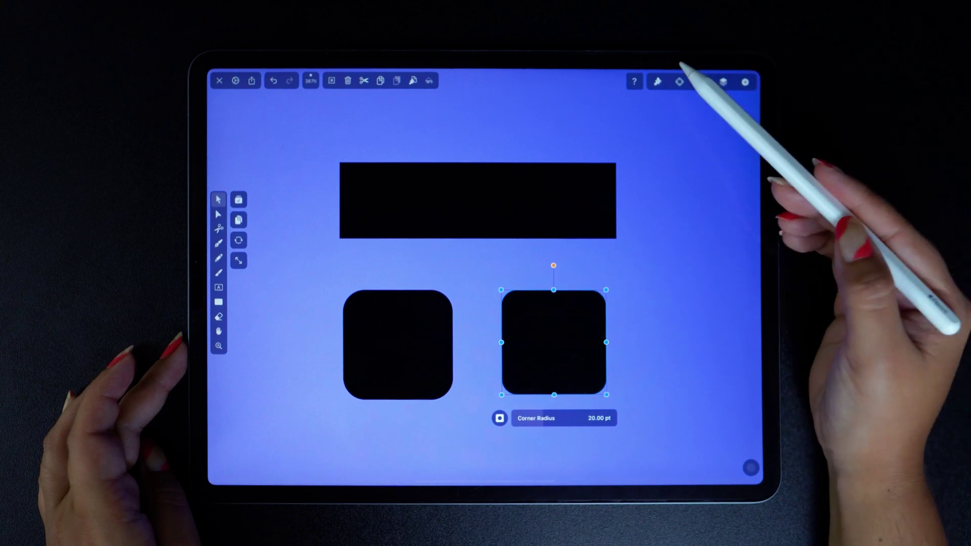
pyautogui.click(657, 81)
pyautogui.moveTo(739, 168)
pyautogui.mouseDown()
pyautogui.moveTo(709, 173)
pyautogui.moveTo(720, 182)
pyautogui.mouseUp()
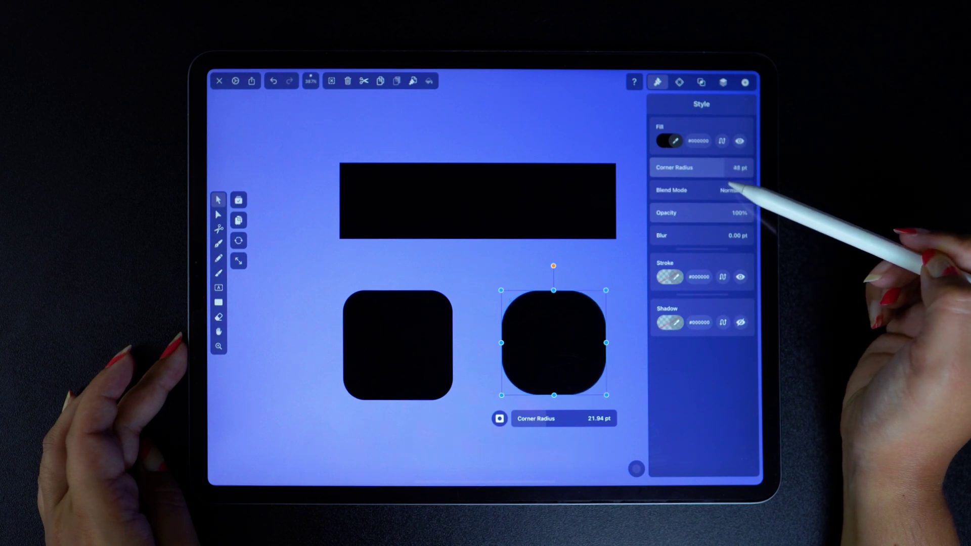
pyautogui.moveTo(730, 185); pyautogui.dragTo(759, 181)
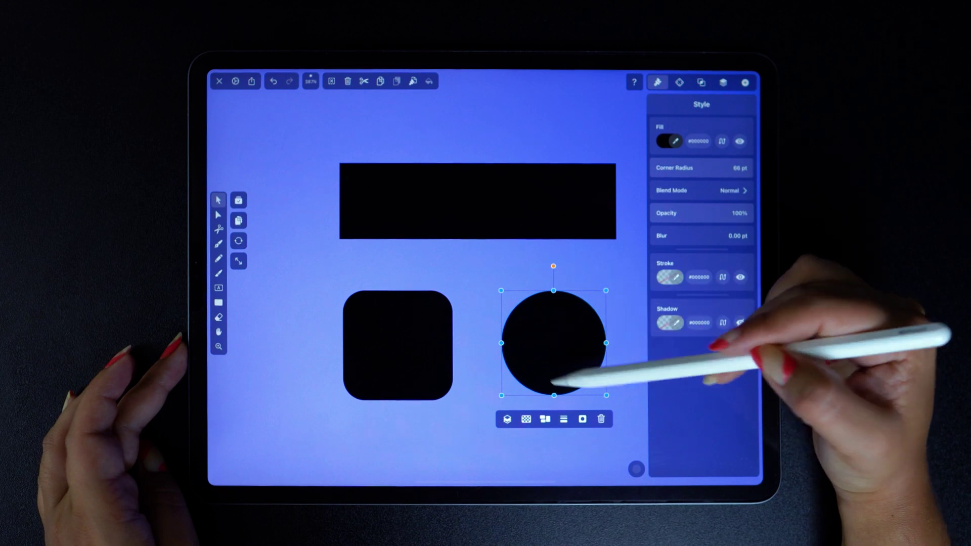
# Deselect the circle and marquee-select all three shapes for removal
pyautogui.click(625, 248)
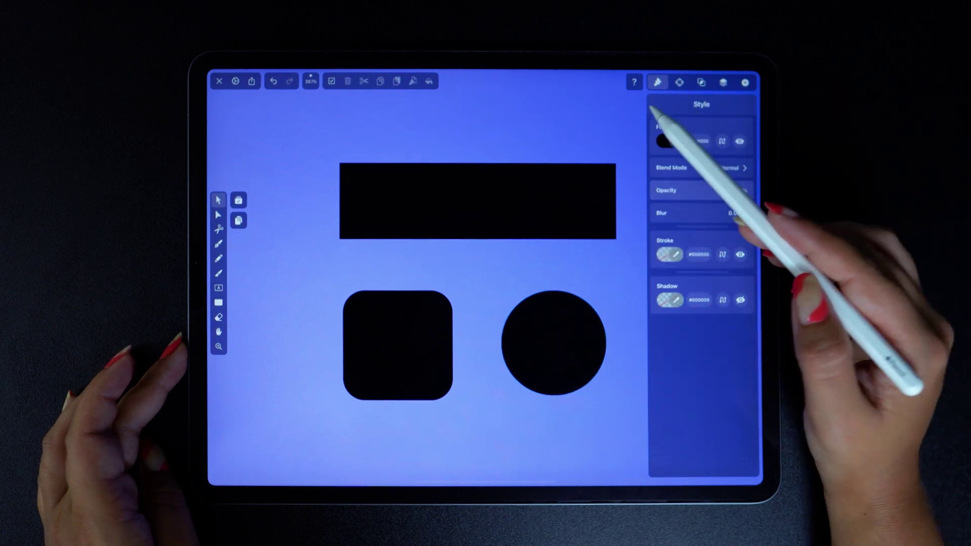
pyautogui.click(657, 82)
pyautogui.moveTo(615, 130); pyautogui.dragTo(380, 414)
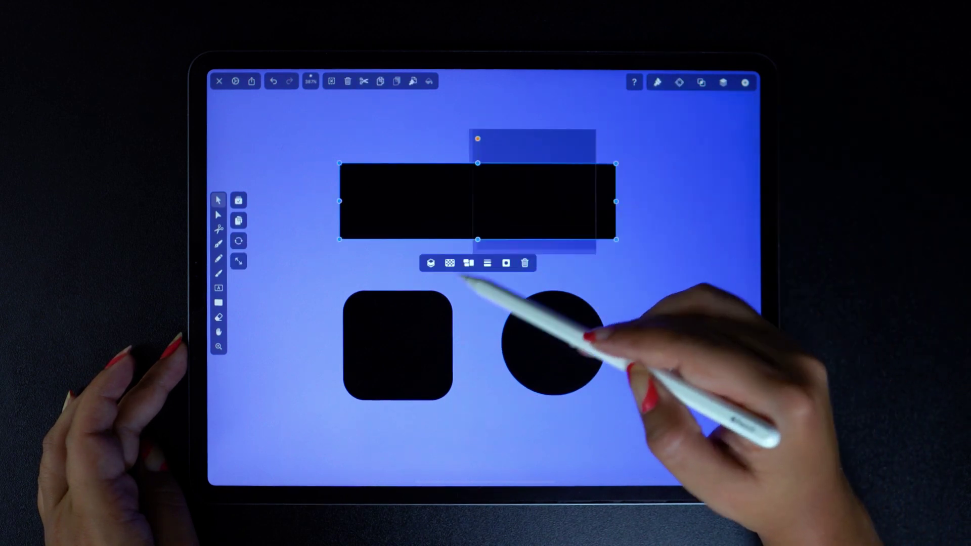
# Delete the selected shapes, choose the Polygon shape and lower its side count to 6
pyautogui.click(543, 425)
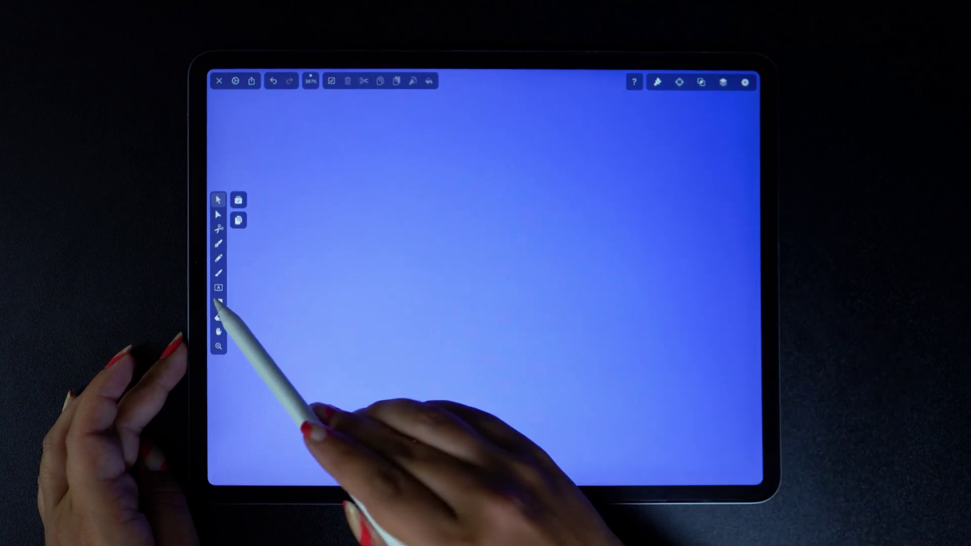
pyautogui.click(219, 301)
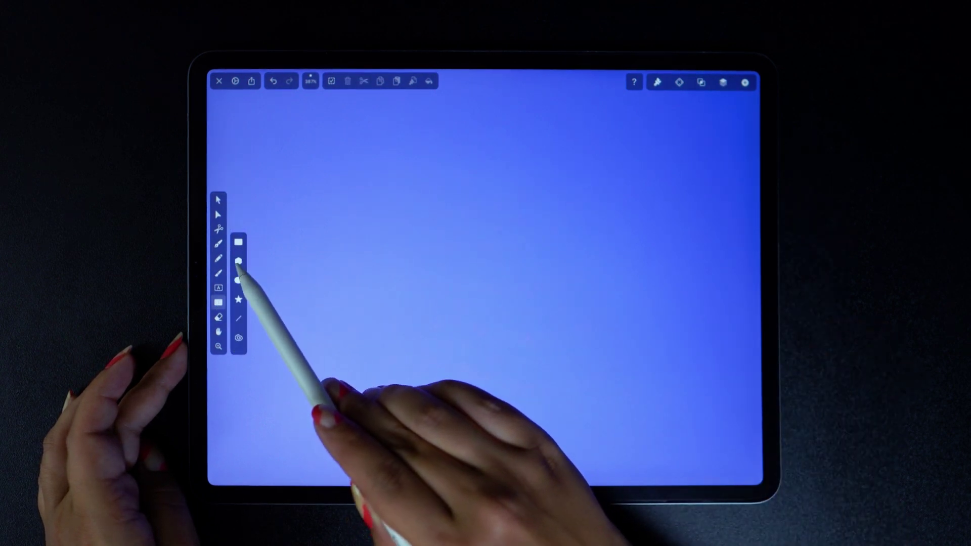
pyautogui.click(218, 302)
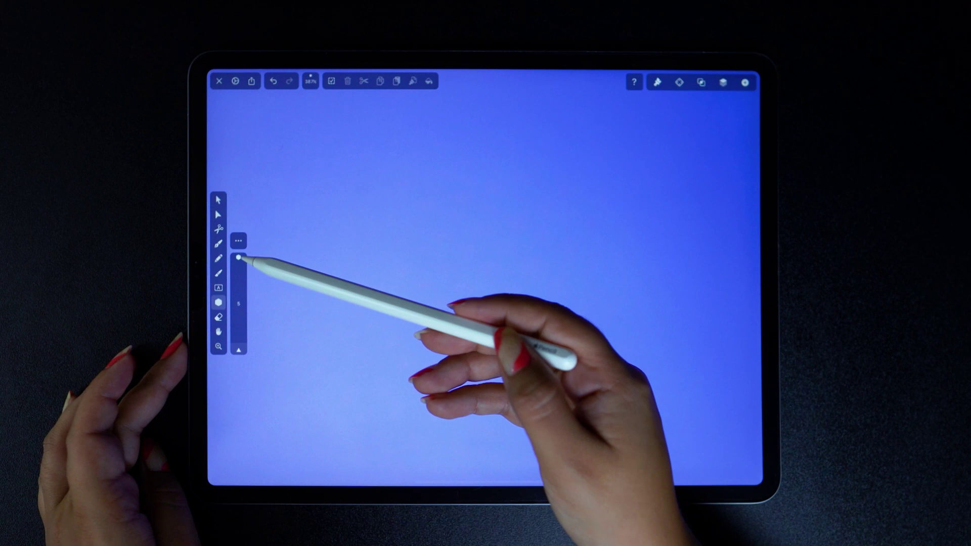
pyautogui.click(238, 241)
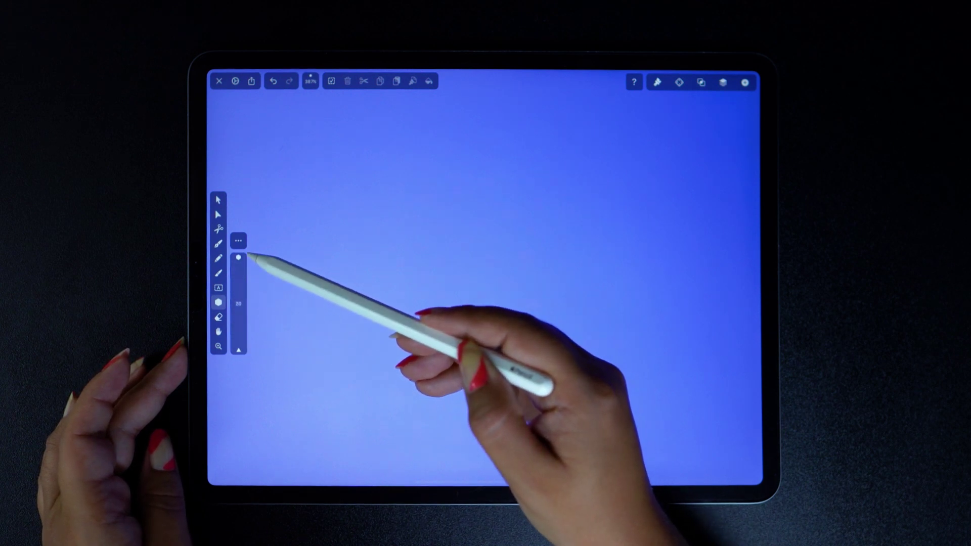
pyautogui.moveTo(249, 272); pyautogui.dragTo(250, 317)
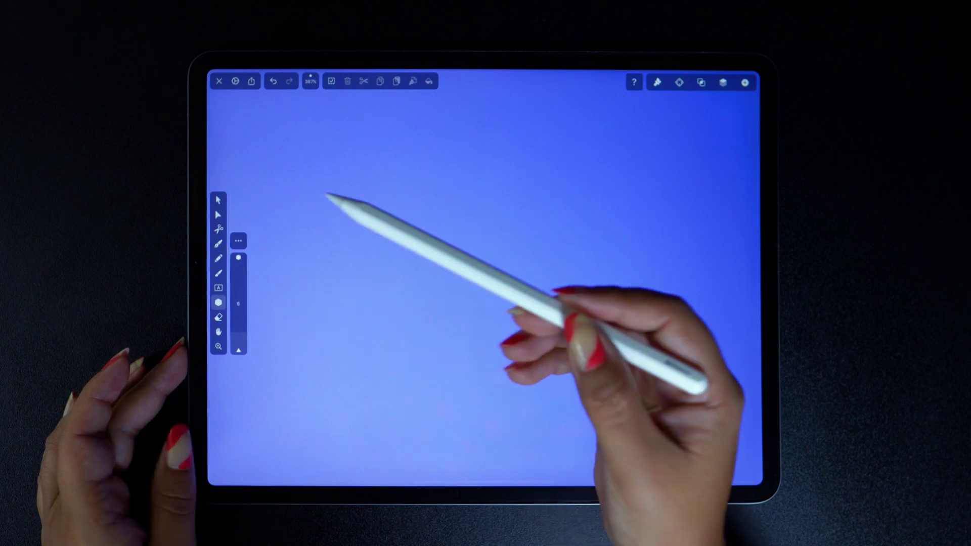
# Draw a large hexagon and a smaller one, reduce it to 5 sides, and draw two more pentagons
pyautogui.moveTo(478, 251); pyautogui.dragTo(583, 174)
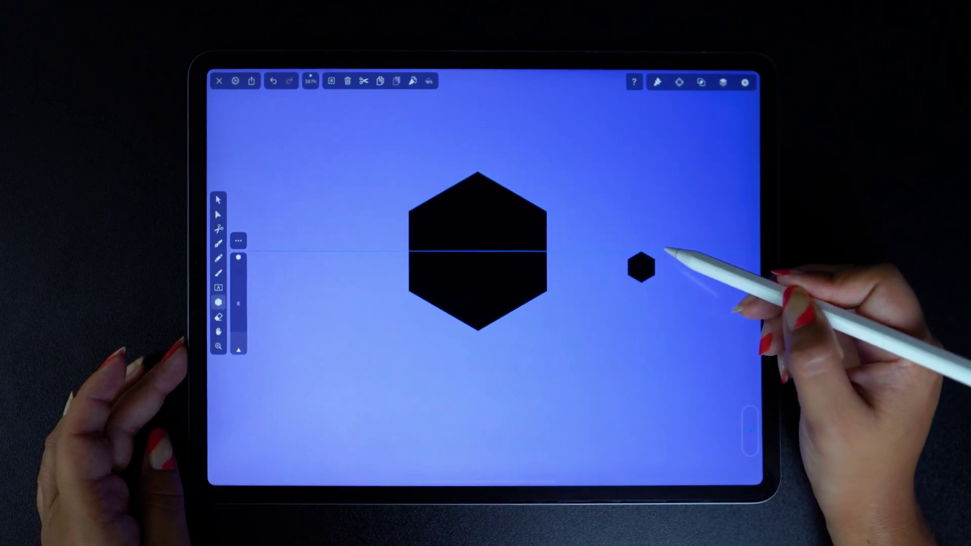
pyautogui.moveTo(642, 268); pyautogui.dragTo(682, 235)
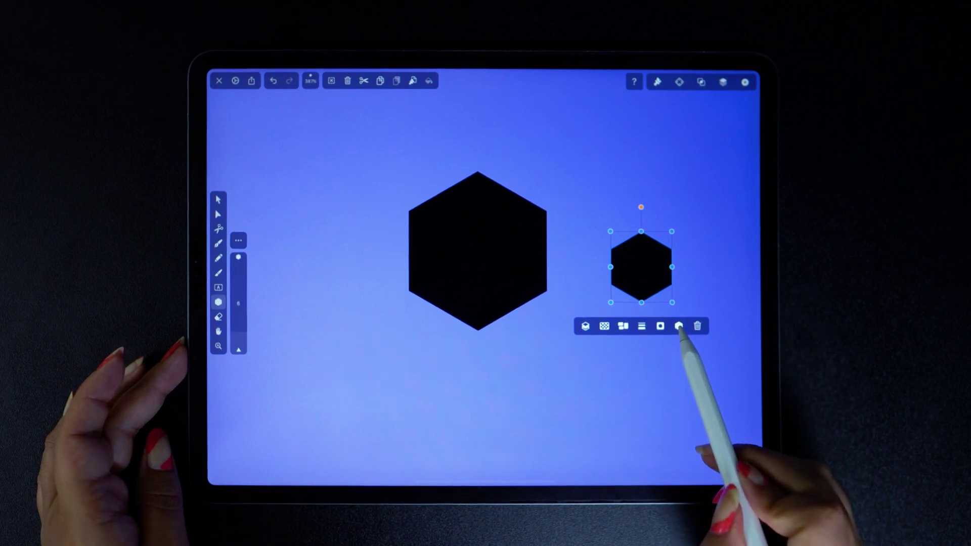
pyautogui.moveTo(615, 332); pyautogui.dragTo(631, 331)
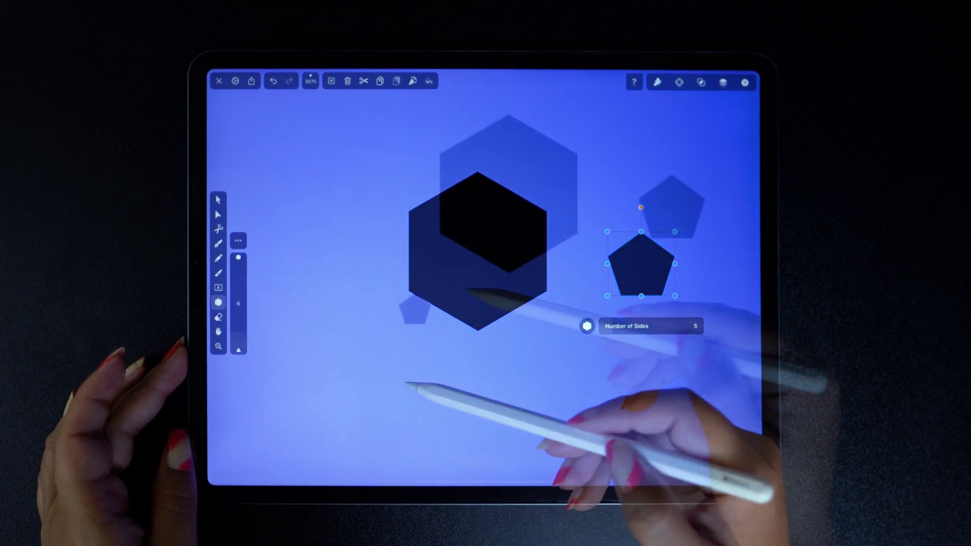
pyautogui.moveTo(472, 285); pyautogui.dragTo(471, 251)
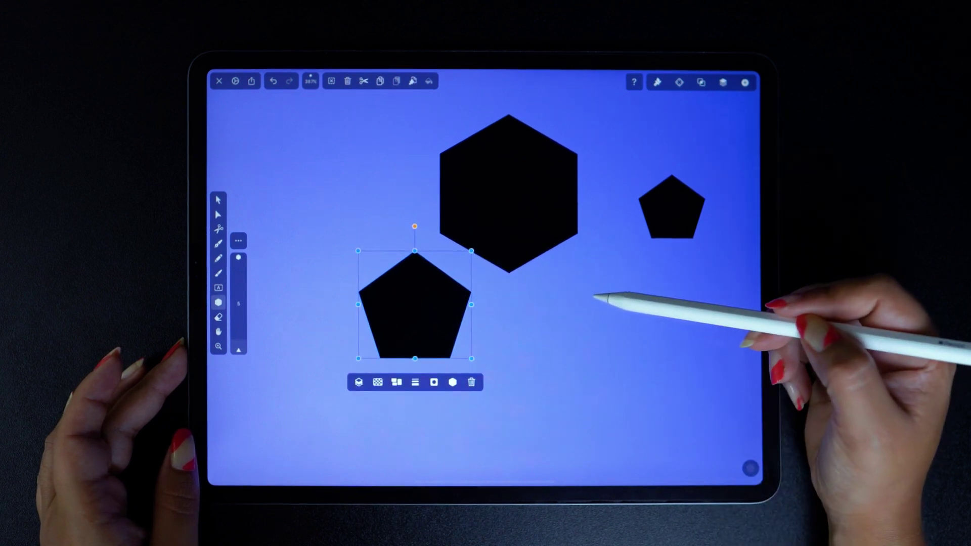
pyautogui.moveTo(596, 298); pyautogui.dragTo(594, 348)
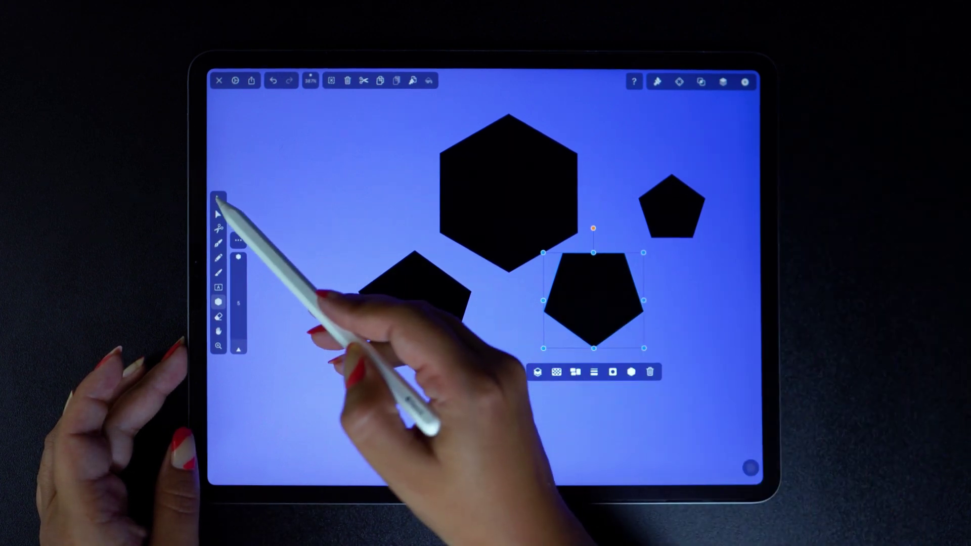
# Delete all four polygons and choose the Ellipse shape type
pyautogui.click(218, 199)
pyautogui.moveTo(266, 119)
pyautogui.mouseDown()
pyautogui.moveTo(462, 218)
pyautogui.moveTo(699, 373)
pyautogui.mouseUp()
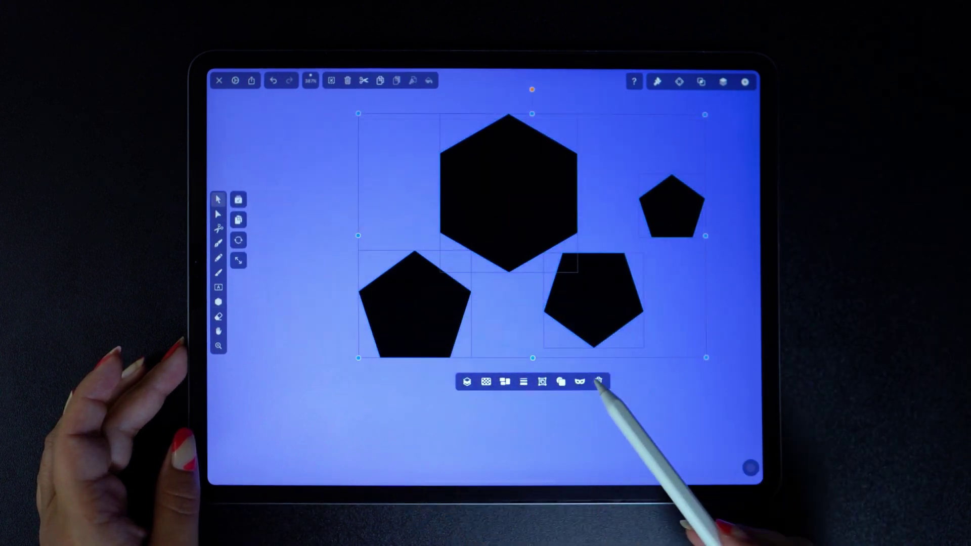
pyautogui.click(599, 382)
pyautogui.click(219, 301)
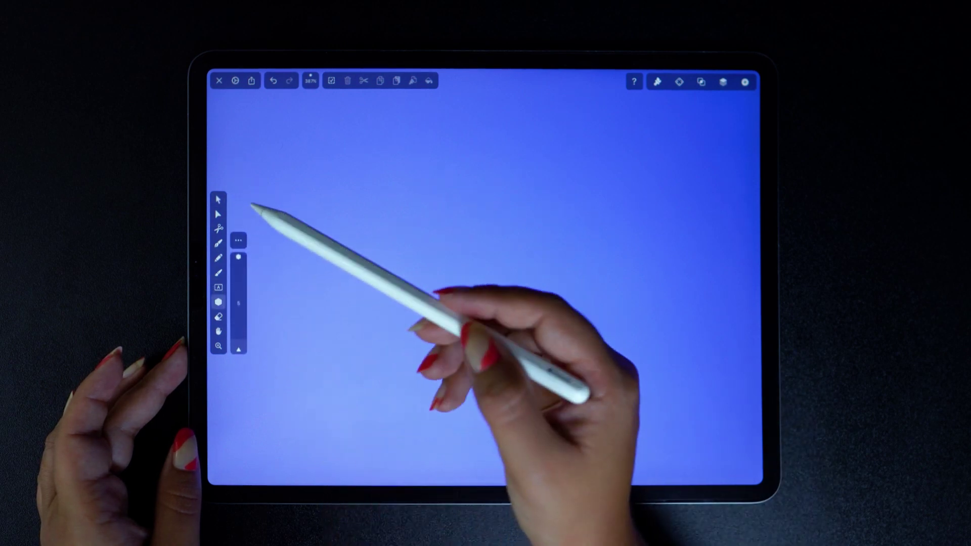
pyautogui.click(238, 239)
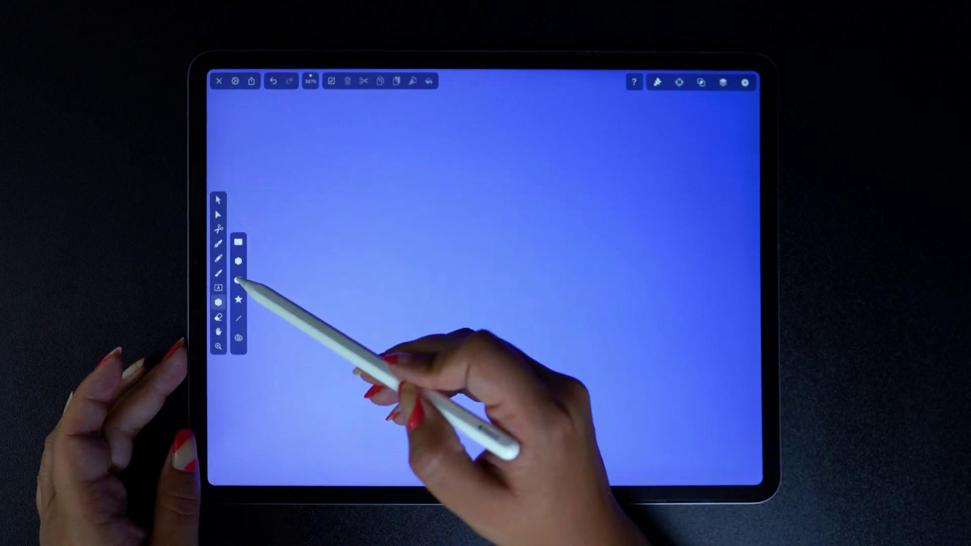
pyautogui.click(238, 280)
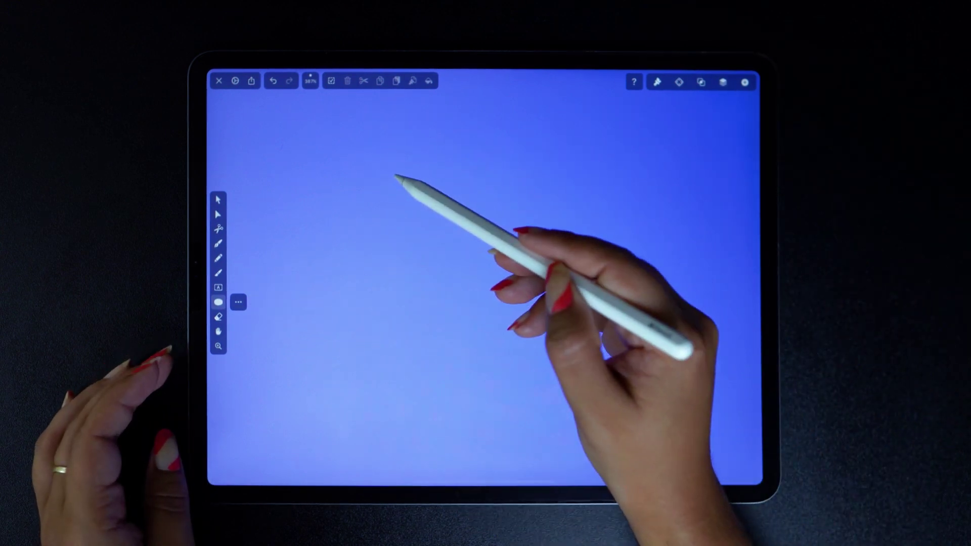
# Draw a large black circle near the centre, then delete it again
pyautogui.click(383, 177)
pyautogui.moveTo(400, 185)
pyautogui.mouseDown()
pyautogui.moveTo(629, 278)
pyautogui.moveTo(568, 292)
pyautogui.moveTo(585, 346)
pyautogui.moveTo(543, 299)
pyautogui.moveTo(622, 273)
pyautogui.moveTo(524, 258)
pyautogui.moveTo(607, 296)
pyautogui.moveTo(553, 275)
pyautogui.moveTo(585, 273)
pyautogui.mouseUp()
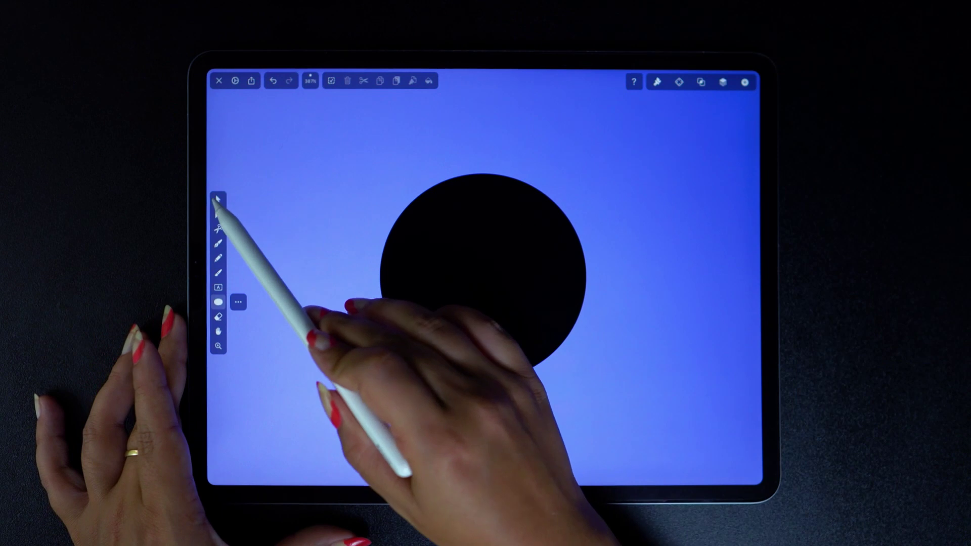
pyautogui.click(218, 199)
pyautogui.click(455, 220)
pyautogui.click(521, 402)
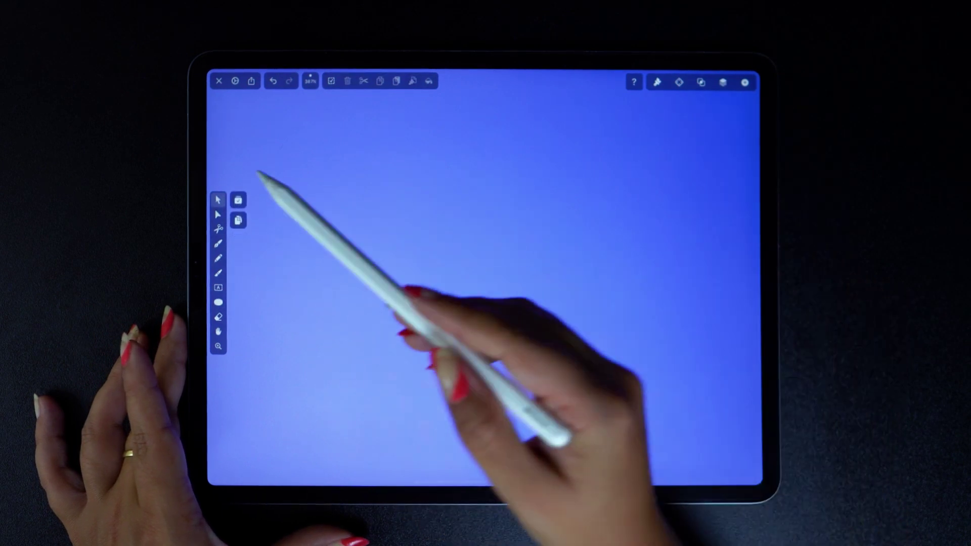
pyautogui.click(218, 302)
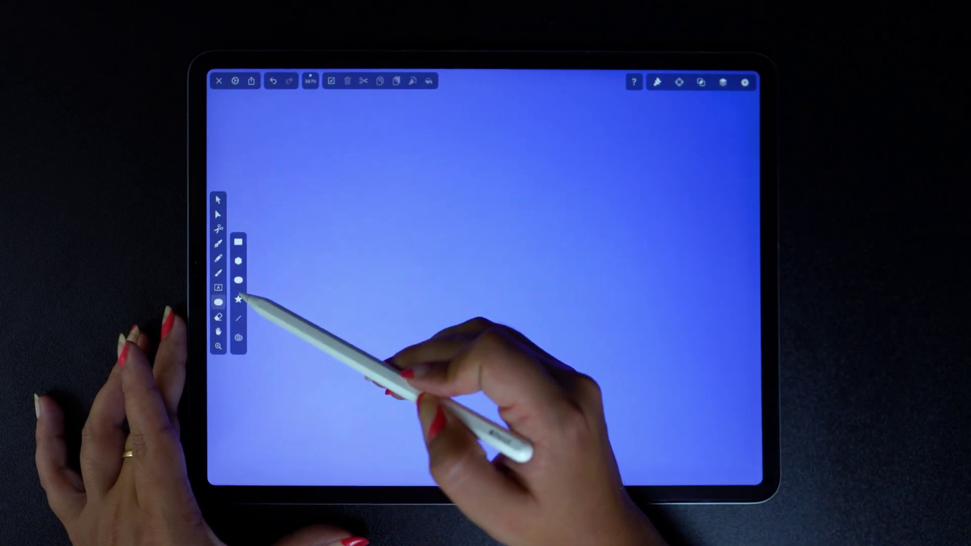
# Choose the Star shape with 5 points and draw a large black star at canvas centre
pyautogui.click(238, 300)
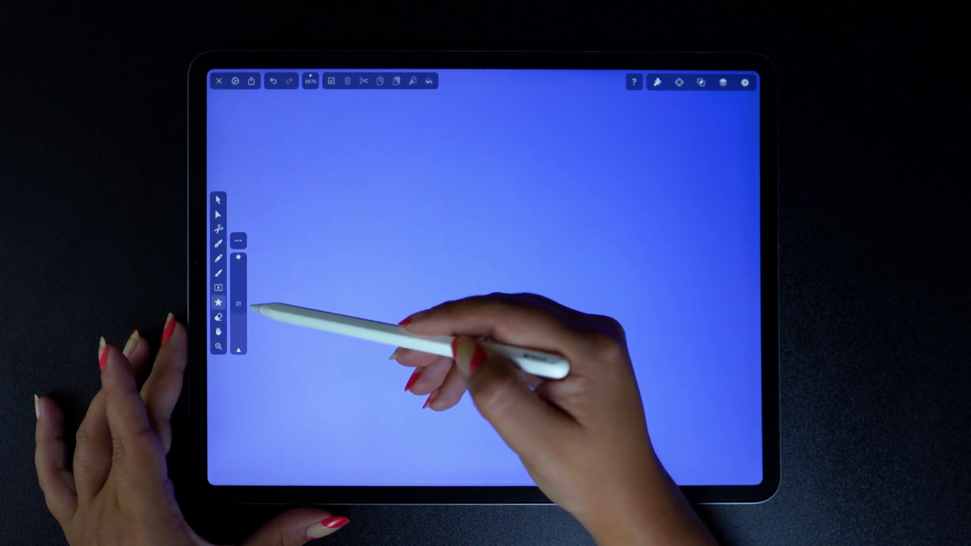
pyautogui.moveTo(253, 307); pyautogui.dragTo(256, 337)
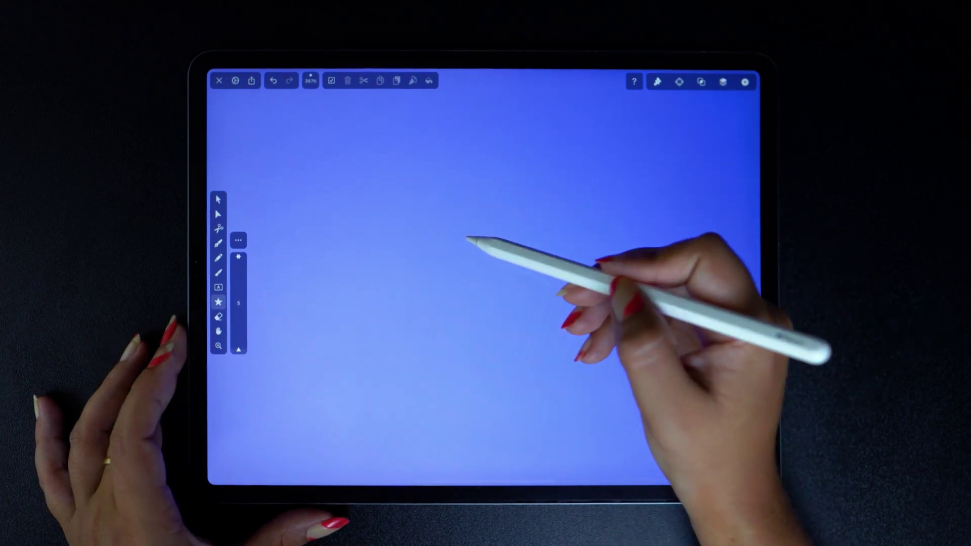
pyautogui.moveTo(480, 259)
pyautogui.mouseDown()
pyautogui.moveTo(642, 160)
pyautogui.moveTo(657, 162)
pyautogui.mouseUp()
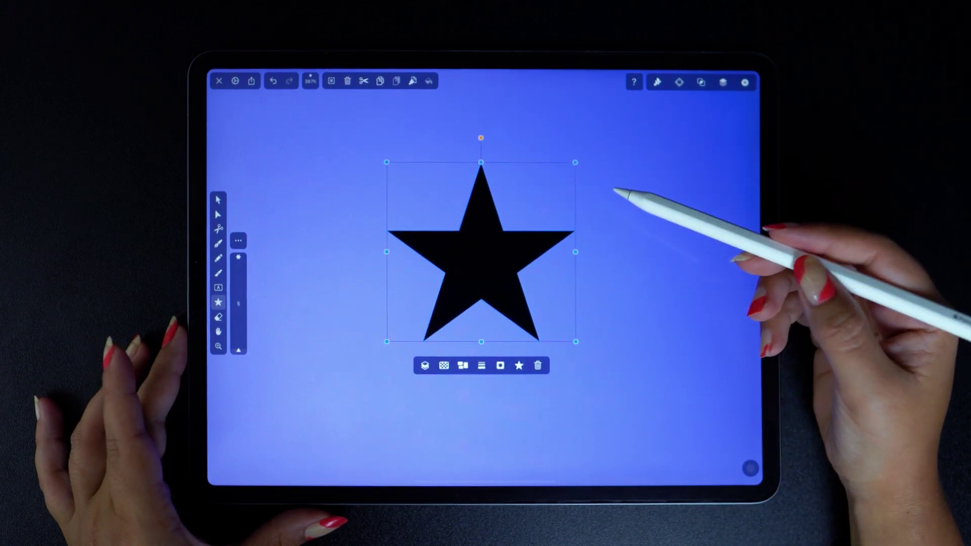
# Draw a larger tilted star and a small star, then select the centre star to raise its points to 14
pyautogui.moveTo(651, 245); pyautogui.dragTo(657, 166)
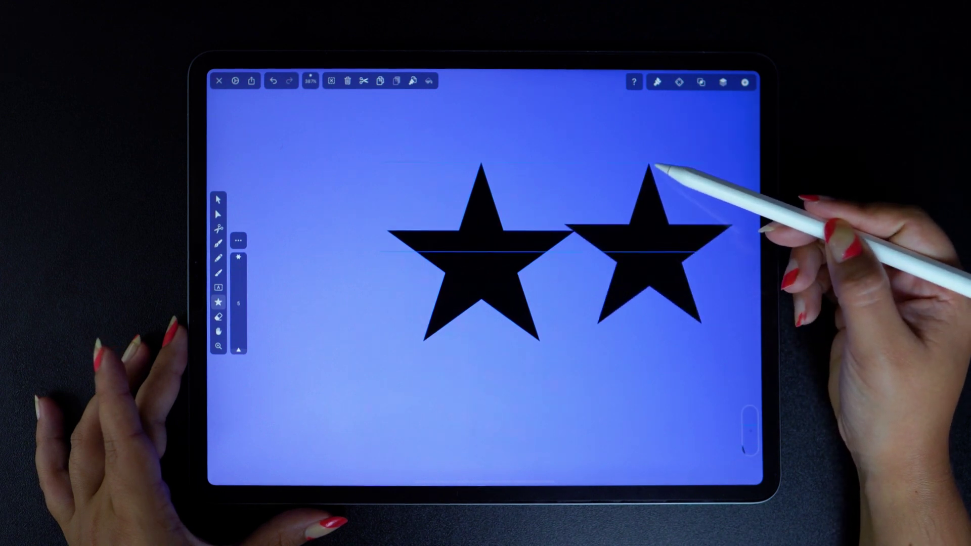
pyautogui.moveTo(657, 167); pyautogui.dragTo(674, 320)
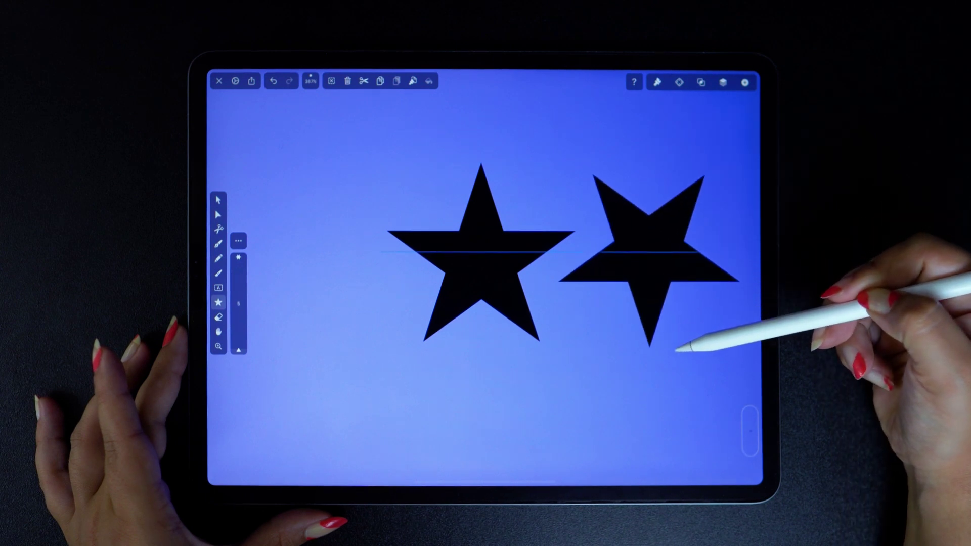
pyautogui.moveTo(680, 363); pyautogui.dragTo(680, 362)
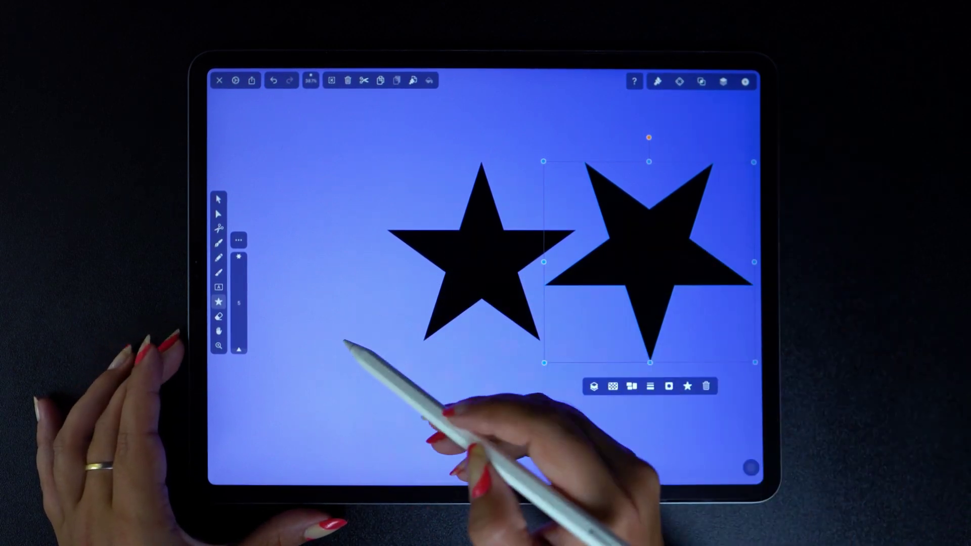
pyautogui.moveTo(350, 347); pyautogui.dragTo(388, 303)
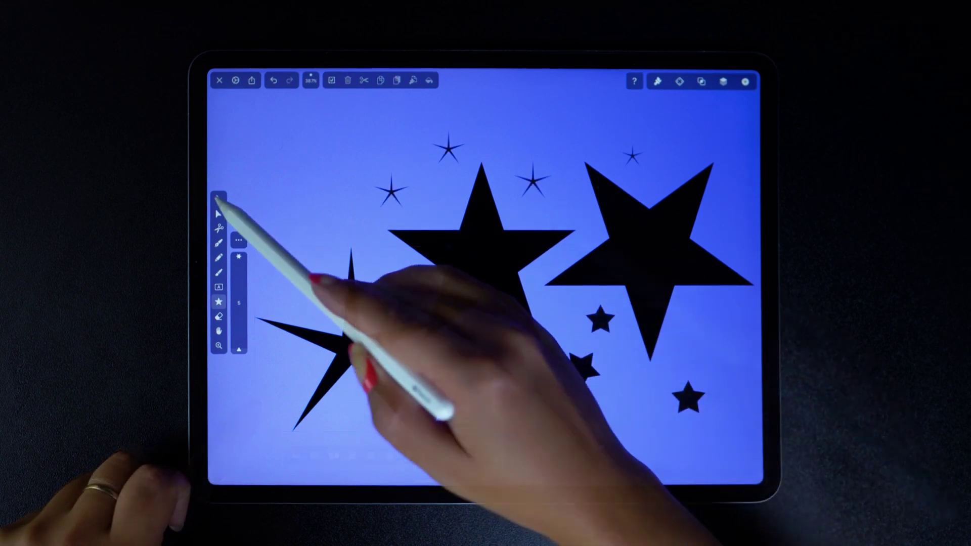
pyautogui.click(219, 199)
pyautogui.click(485, 220)
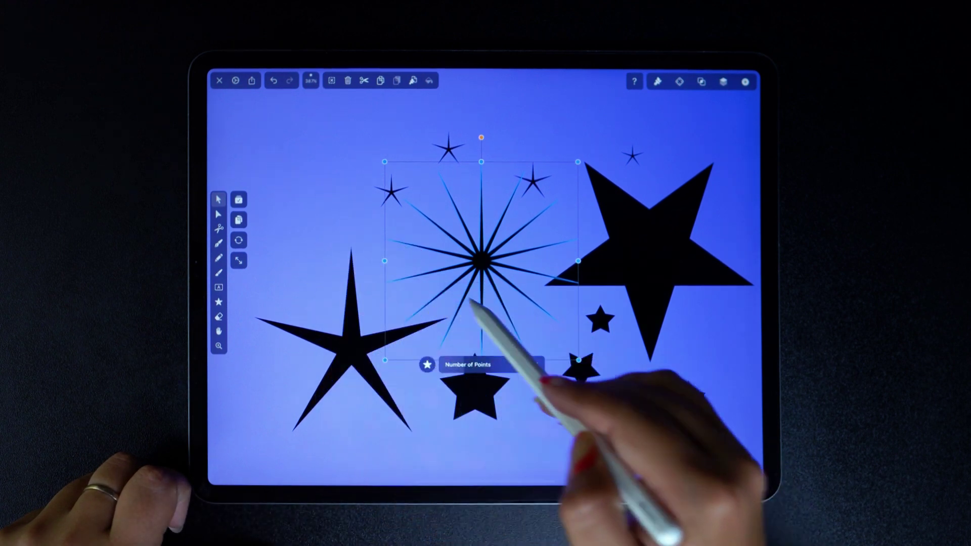
pyautogui.moveTo(268, 130)
pyautogui.mouseDown()
pyautogui.moveTo(617, 369)
pyautogui.moveTo(739, 431)
pyautogui.mouseUp()
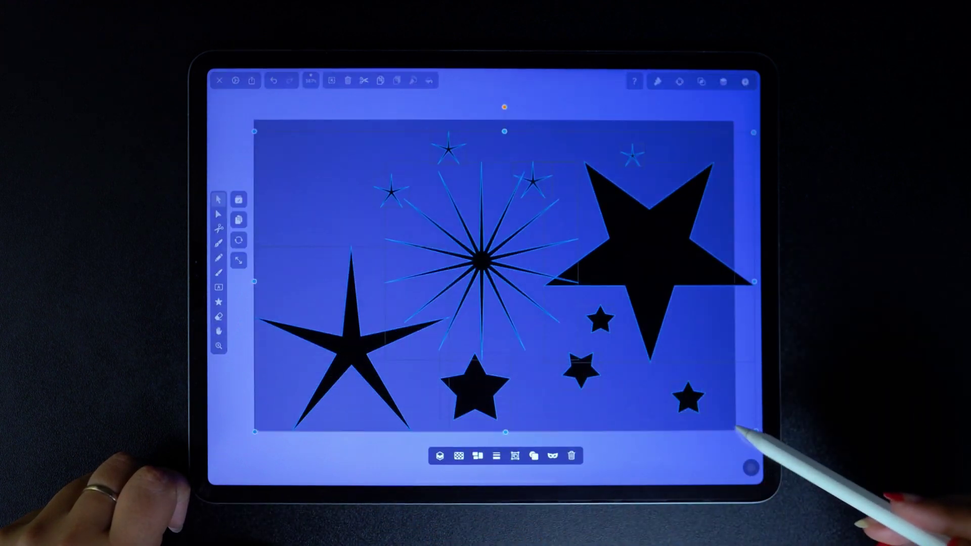
pyautogui.click(572, 455)
pyautogui.click(218, 272)
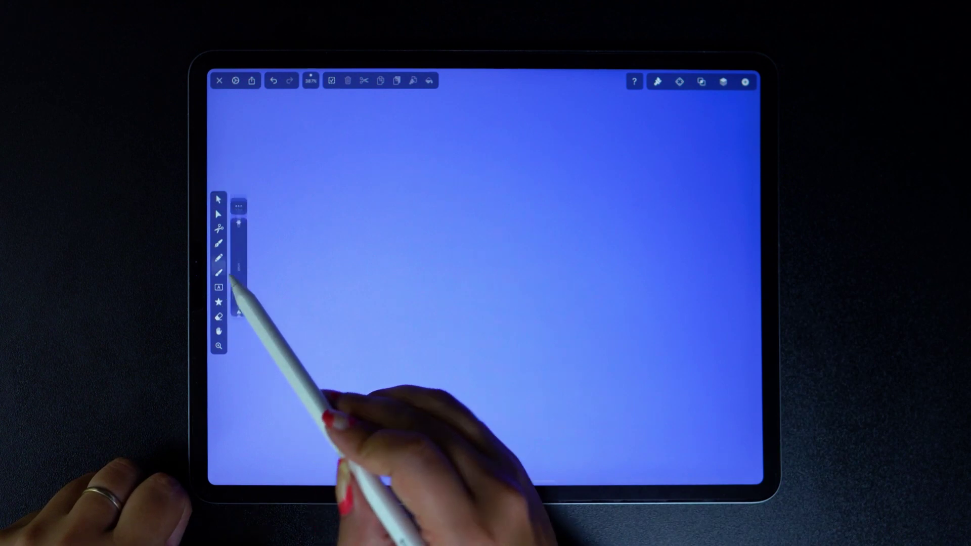
pyautogui.click(218, 301)
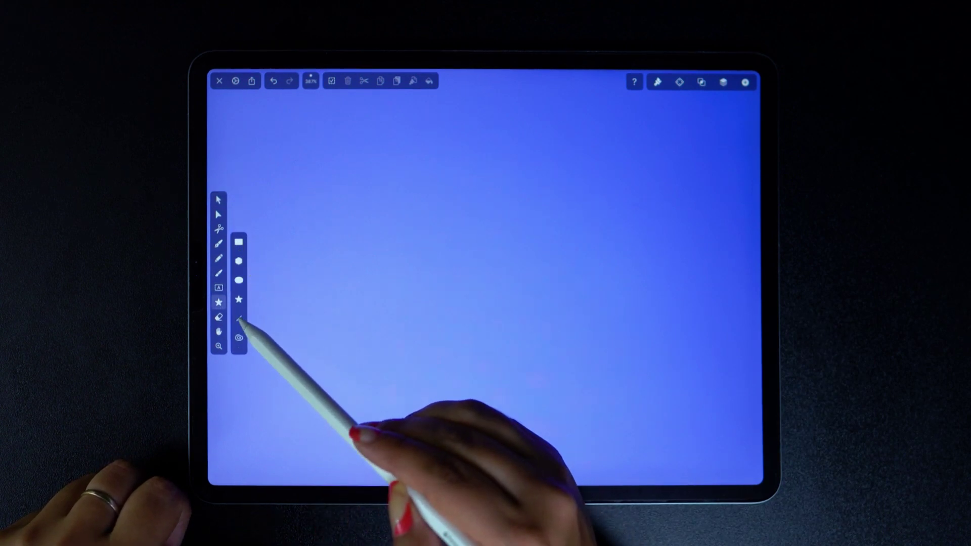
pyautogui.click(219, 300)
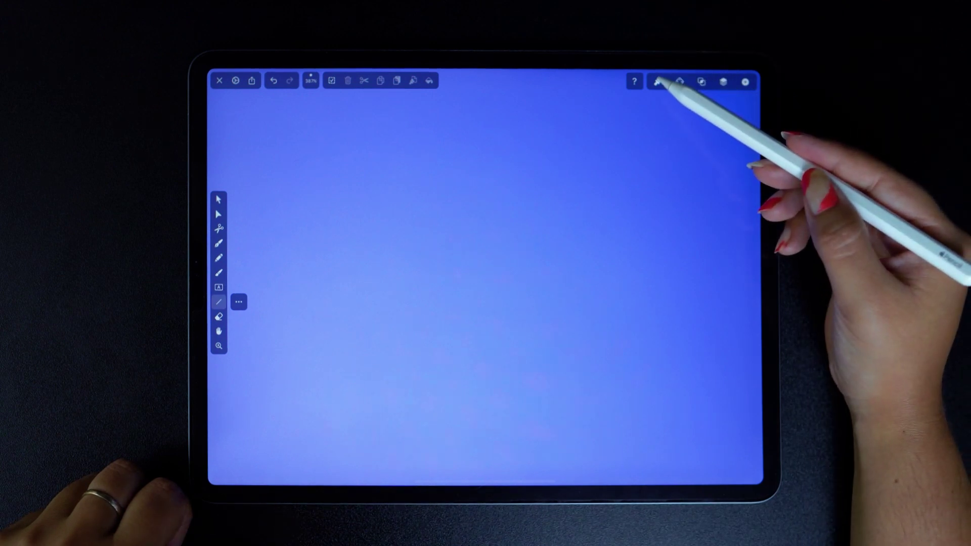
pyautogui.click(658, 82)
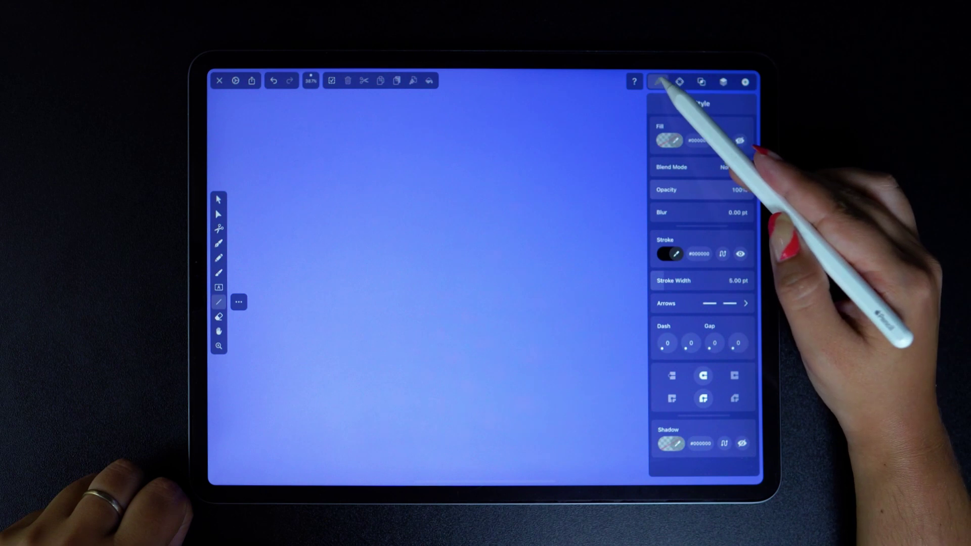
pyautogui.click(658, 81)
# Draw four crossing black lines: two slanted/horizontal, one vertical and one diagonal
pyautogui.moveTo(315, 312)
pyautogui.mouseDown()
pyautogui.moveTo(661, 318)
pyautogui.moveTo(646, 256)
pyautogui.mouseUp()
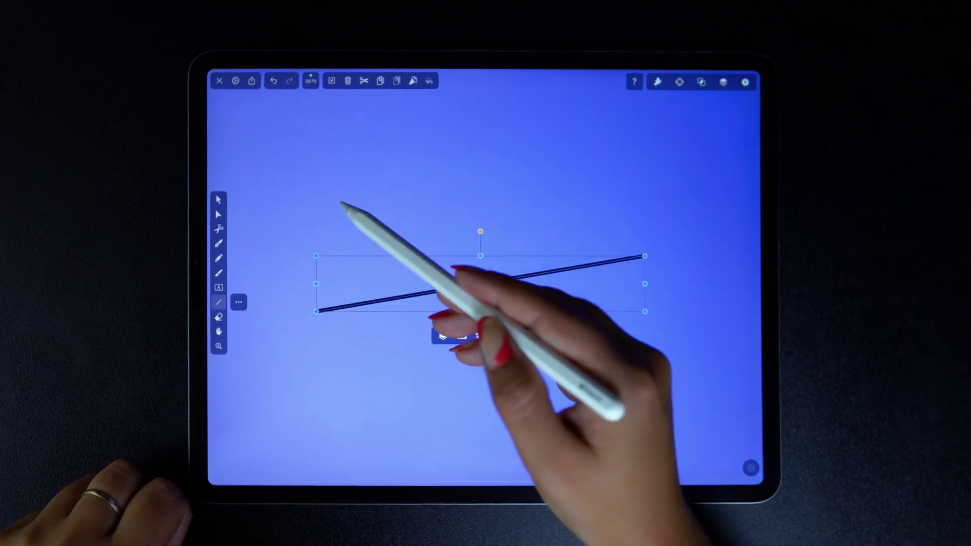
pyautogui.moveTo(332, 222)
pyautogui.mouseDown()
pyautogui.moveTo(637, 178)
pyautogui.moveTo(629, 380)
pyautogui.moveTo(629, 167)
pyautogui.moveTo(515, 134)
pyautogui.moveTo(657, 183)
pyautogui.mouseUp()
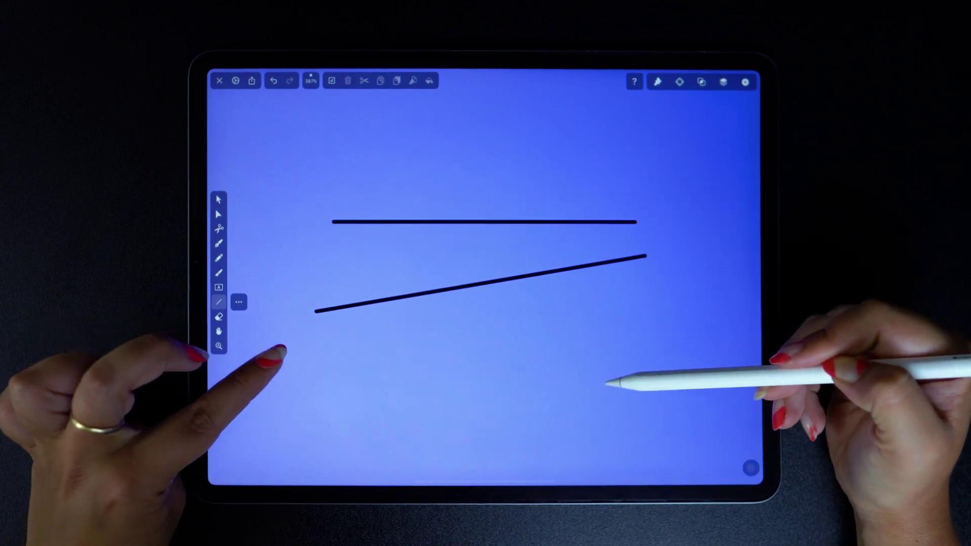
pyautogui.moveTo(407, 370)
pyautogui.mouseDown()
pyautogui.moveTo(622, 281)
pyautogui.moveTo(632, 340)
pyautogui.moveTo(640, 281)
pyautogui.moveTo(477, 141)
pyautogui.moveTo(410, 135)
pyautogui.mouseUp()
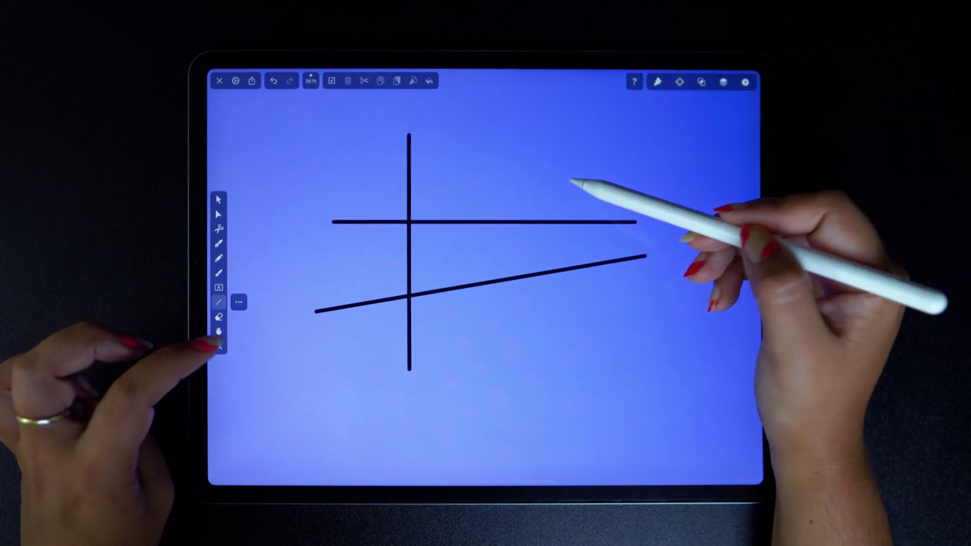
pyautogui.moveTo(622, 170)
pyautogui.mouseDown()
pyautogui.moveTo(603, 206)
pyautogui.moveTo(456, 334)
pyautogui.mouseUp()
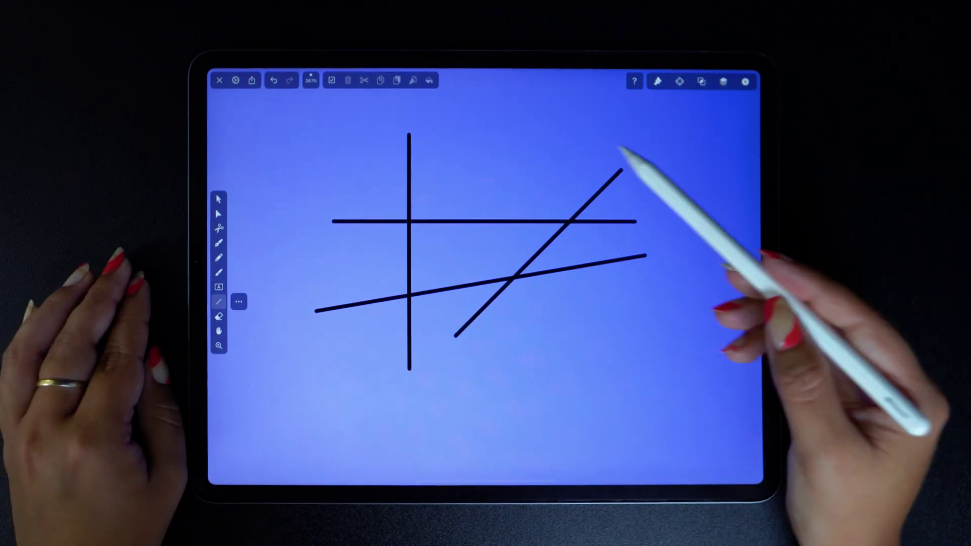
pyautogui.click(218, 199)
# Delete all four lines and choose the Spiral shape type
pyautogui.moveTo(294, 123); pyautogui.dragTo(644, 369)
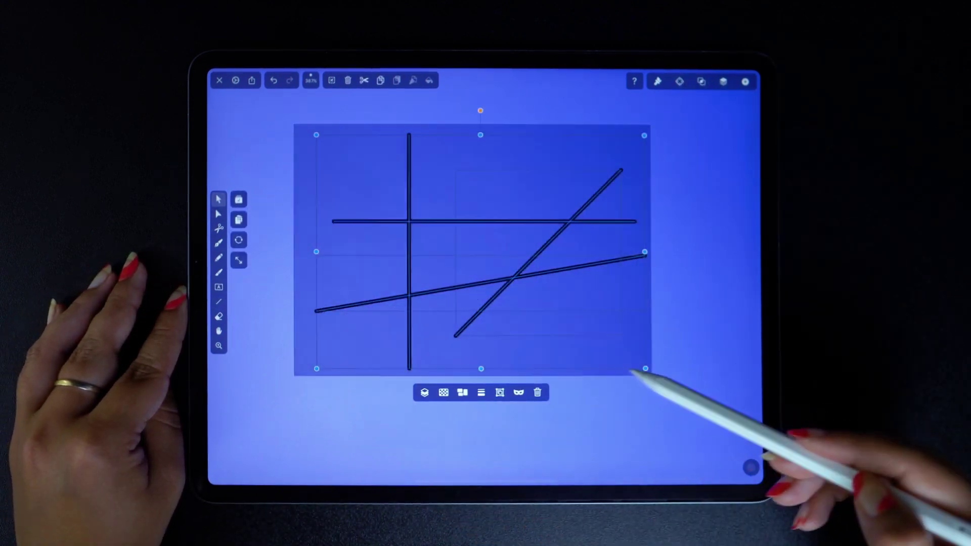
pyautogui.click(538, 392)
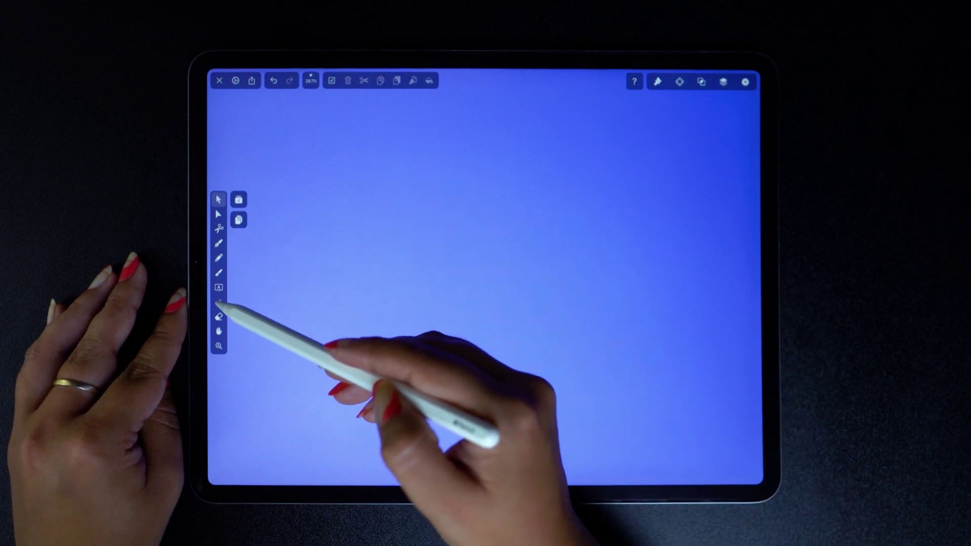
pyautogui.click(219, 302)
pyautogui.click(238, 299)
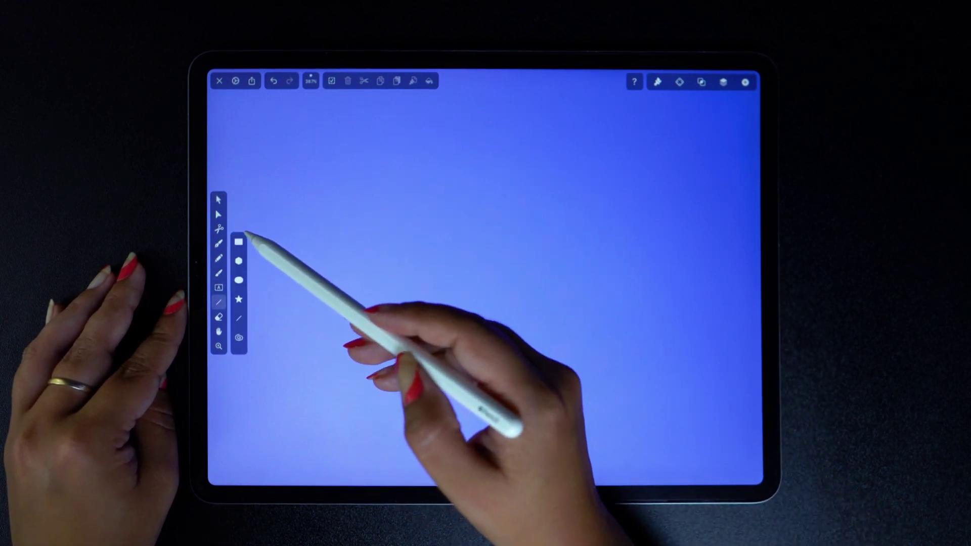
pyautogui.click(238, 336)
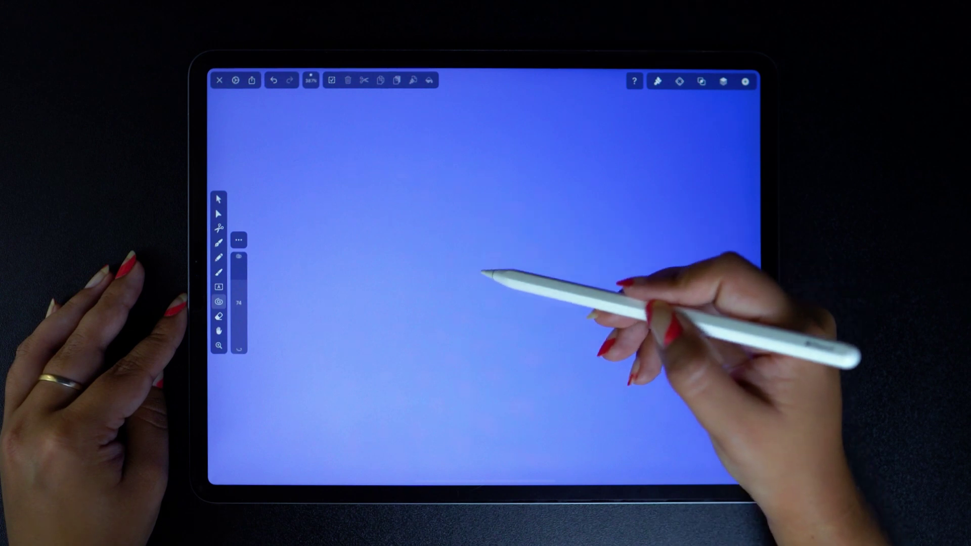
# Draw a large black spiral at the canvas centre and a small curled stroke above it
pyautogui.moveTo(502, 301); pyautogui.dragTo(578, 168)
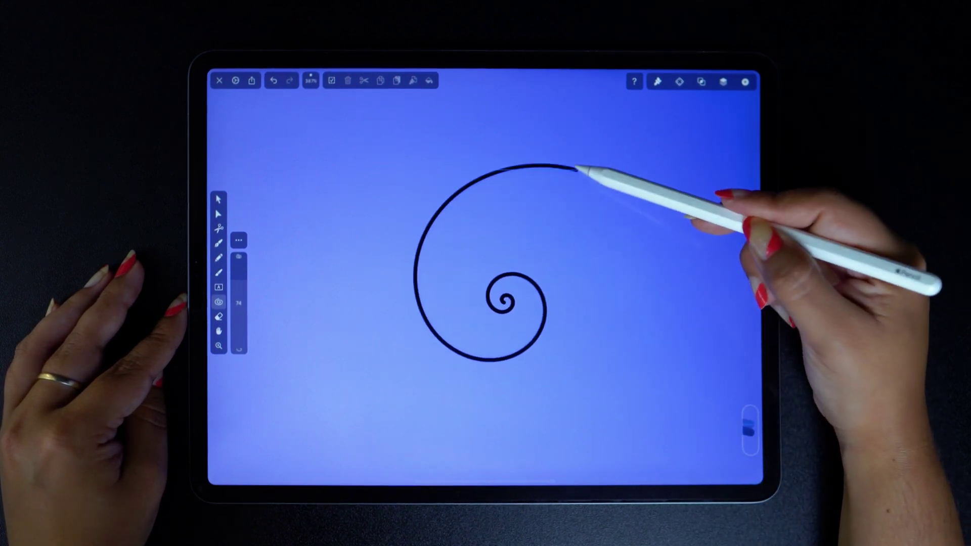
pyautogui.moveTo(578, 168)
pyautogui.mouseDown()
pyautogui.moveTo(664, 254)
pyautogui.moveTo(568, 134)
pyautogui.moveTo(386, 205)
pyautogui.moveTo(502, 364)
pyautogui.moveTo(636, 173)
pyautogui.moveTo(682, 213)
pyautogui.moveTo(612, 396)
pyautogui.moveTo(433, 405)
pyautogui.moveTo(330, 330)
pyautogui.moveTo(319, 282)
pyautogui.mouseUp()
pyautogui.moveTo(238, 281); pyautogui.dragTo(241, 330)
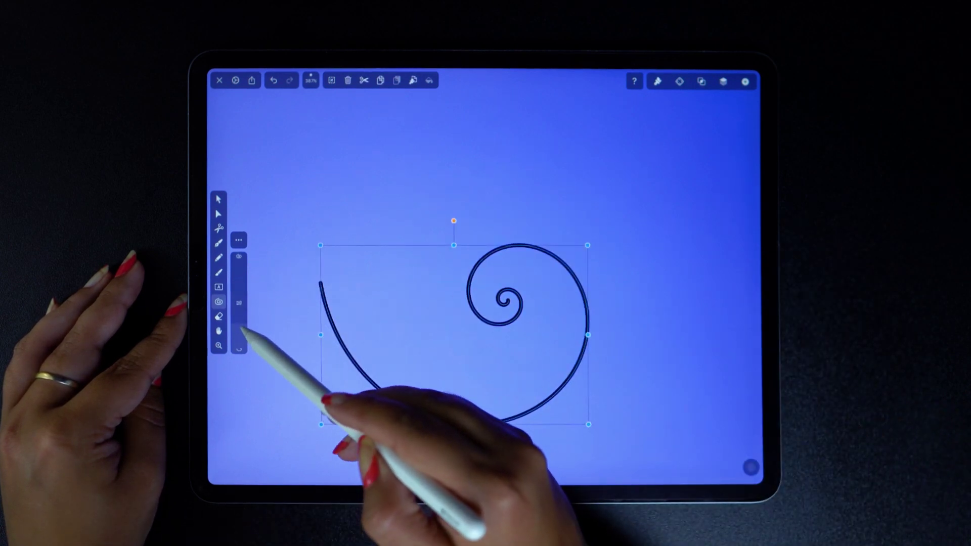
pyautogui.moveTo(457, 168)
pyautogui.mouseDown()
pyautogui.moveTo(465, 152)
pyautogui.moveTo(632, 183)
pyautogui.moveTo(558, 187)
pyautogui.moveTo(438, 226)
pyautogui.moveTo(365, 209)
pyautogui.moveTo(375, 162)
pyautogui.moveTo(574, 190)
pyautogui.moveTo(462, 244)
pyautogui.mouseUp()
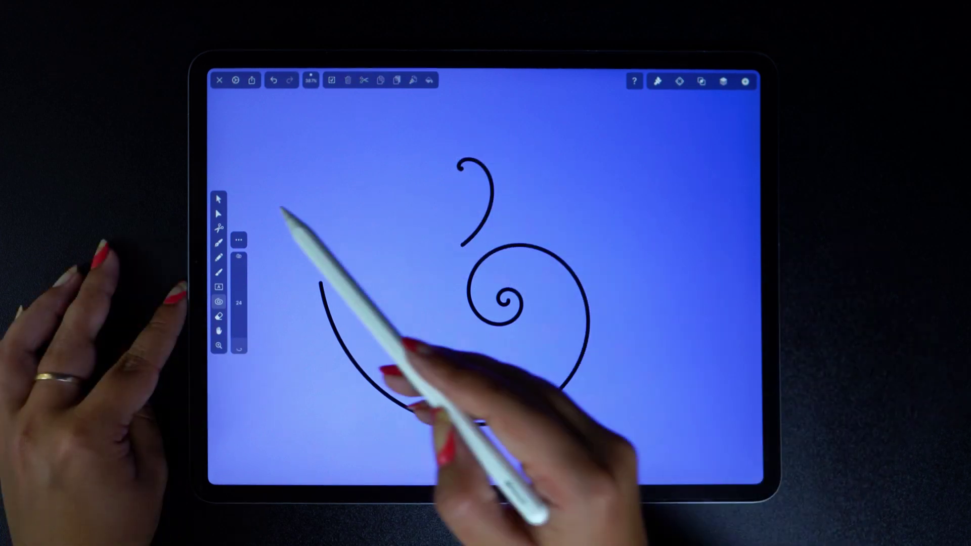
# Fill the large spiral with yellow E1DB26, keeping its black outline
pyautogui.click(281, 217)
pyautogui.click(218, 199)
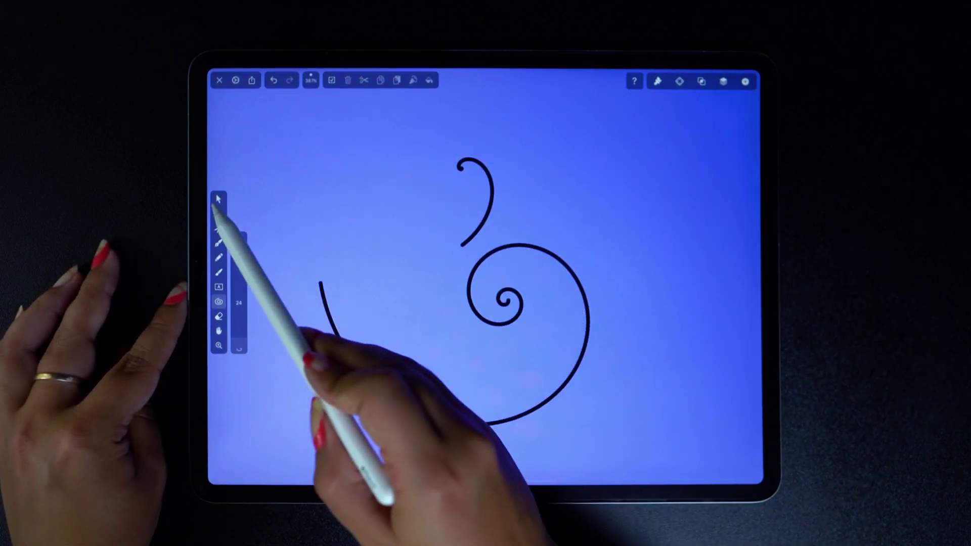
pyautogui.click(510, 297)
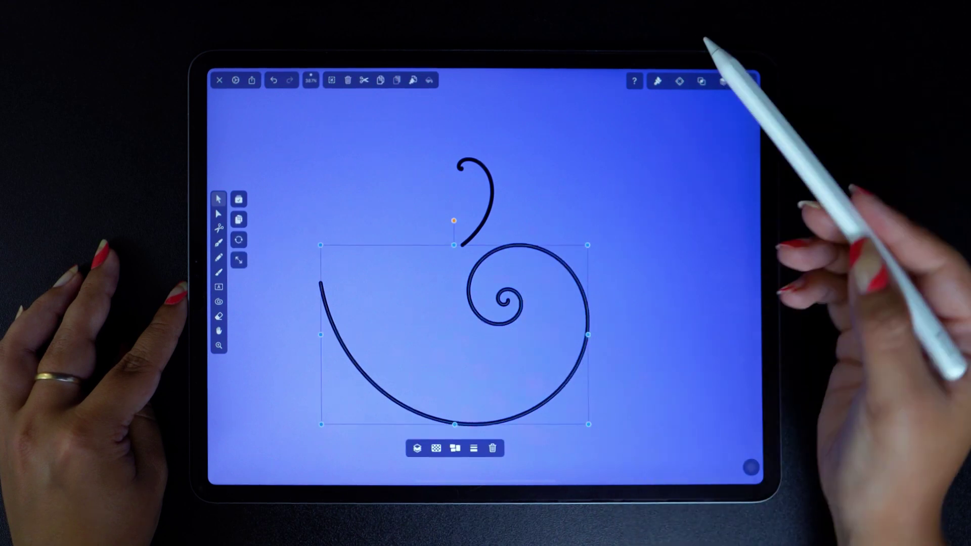
pyautogui.click(657, 81)
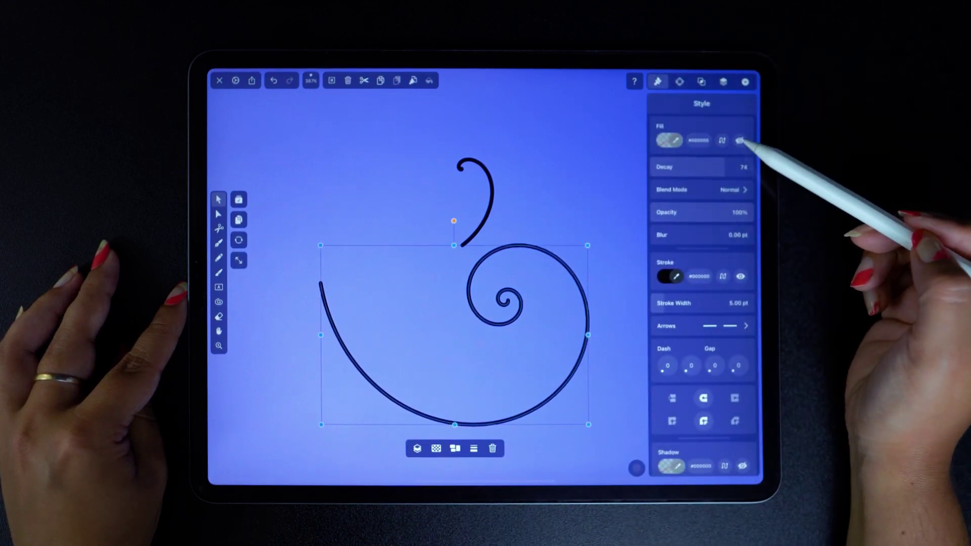
pyautogui.click(739, 140)
pyautogui.click(669, 140)
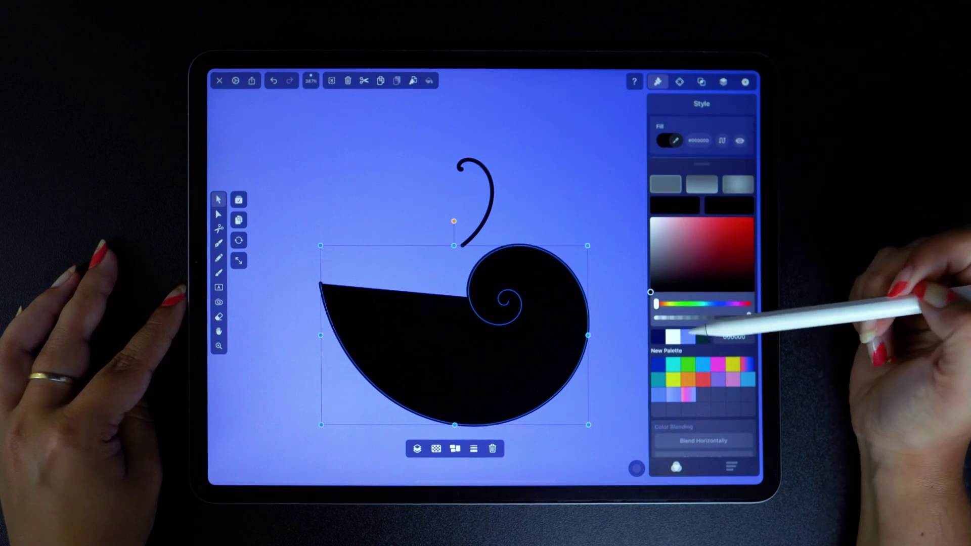
pyautogui.click(674, 378)
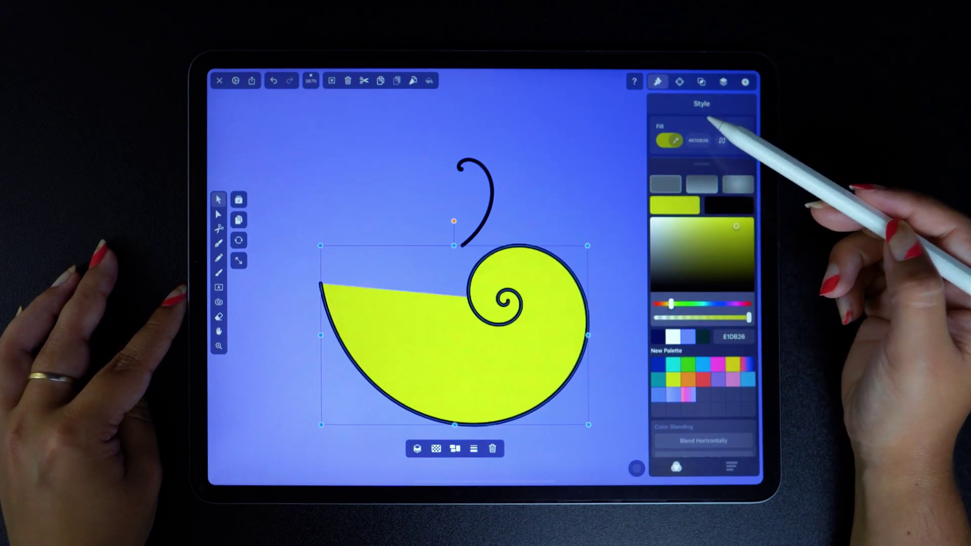
pyautogui.click(669, 141)
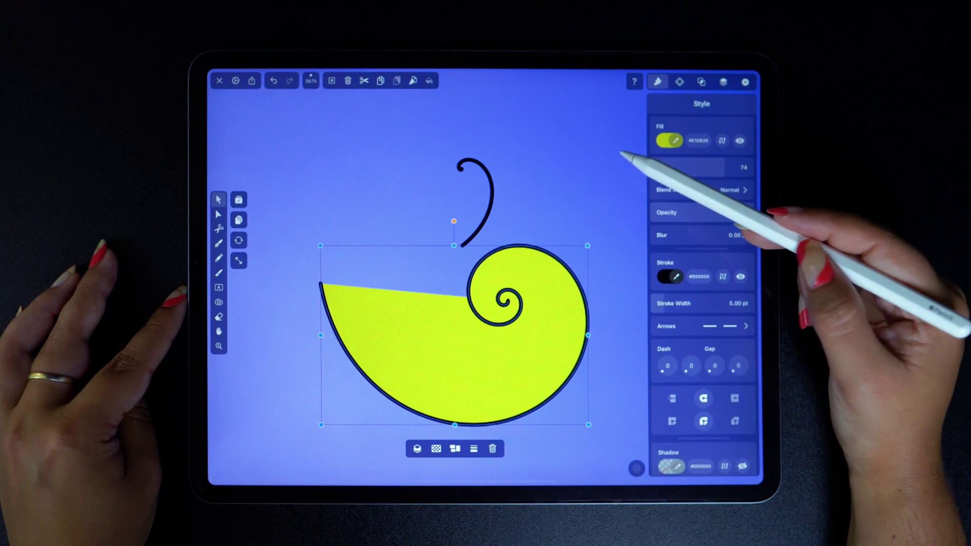
# Rotate the shell to about 53° so it stands upright
pyautogui.moveTo(453, 221)
pyautogui.mouseDown()
pyautogui.moveTo(471, 222)
pyautogui.moveTo(417, 371)
pyautogui.moveTo(545, 276)
pyautogui.mouseUp()
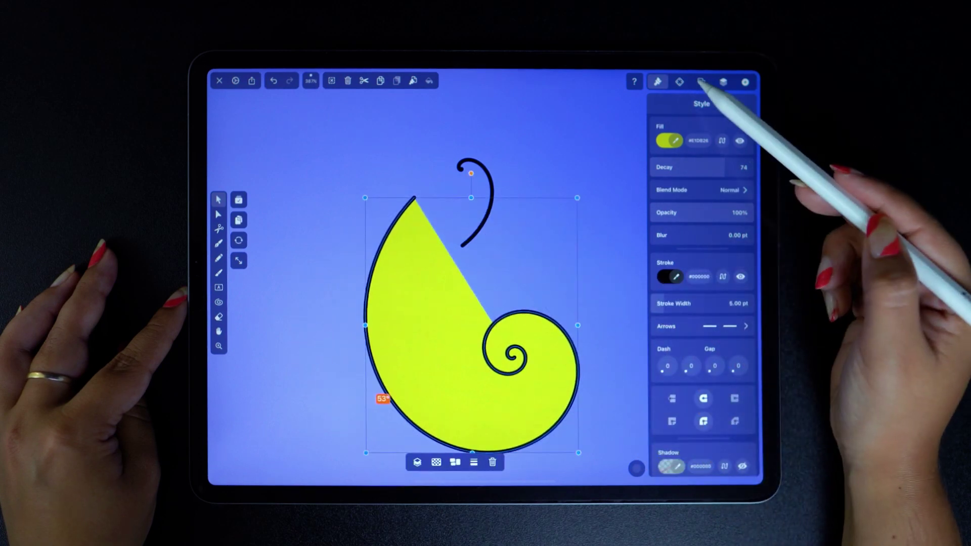
pyautogui.click(658, 81)
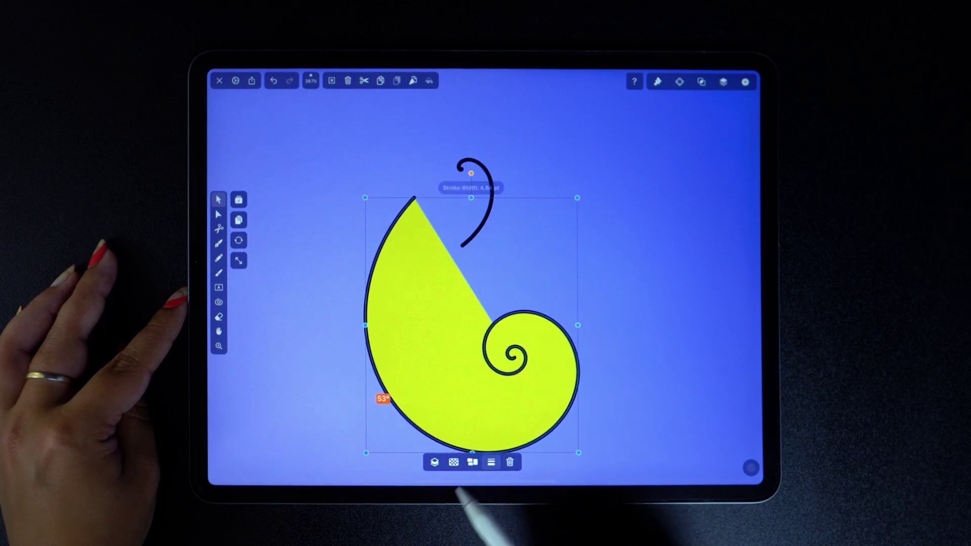
# Delete the yellow shell and the curl, leaving an empty canvas
pyautogui.click(604, 137)
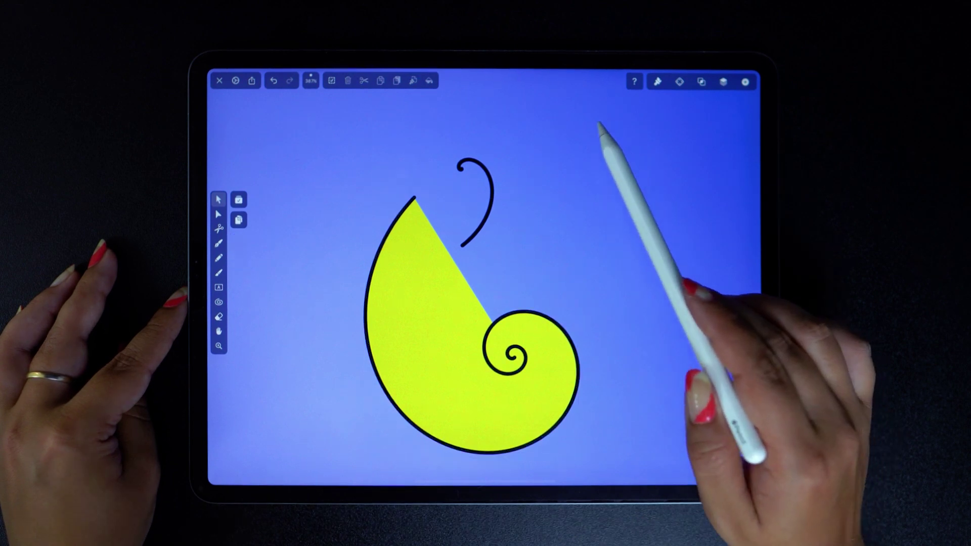
pyautogui.moveTo(596, 131); pyautogui.dragTo(368, 446)
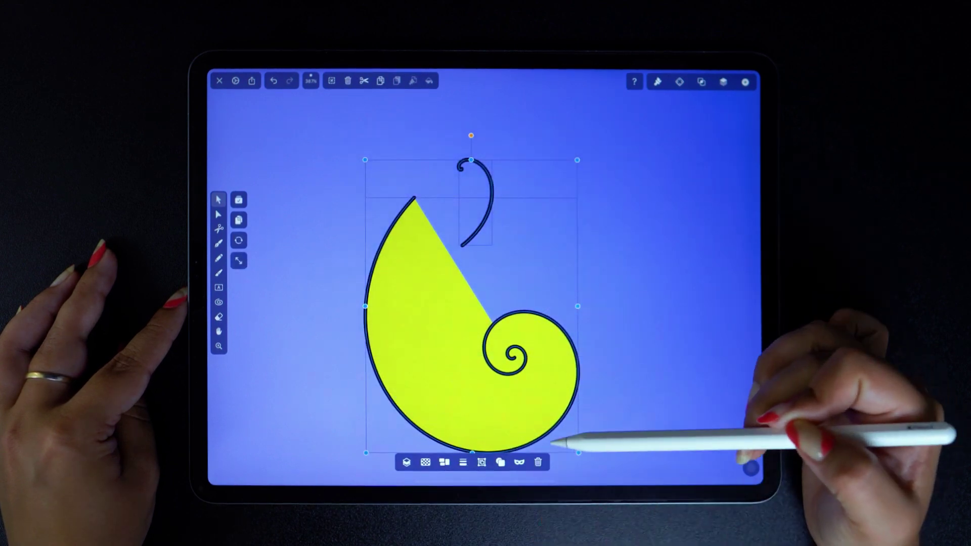
pyautogui.click(537, 462)
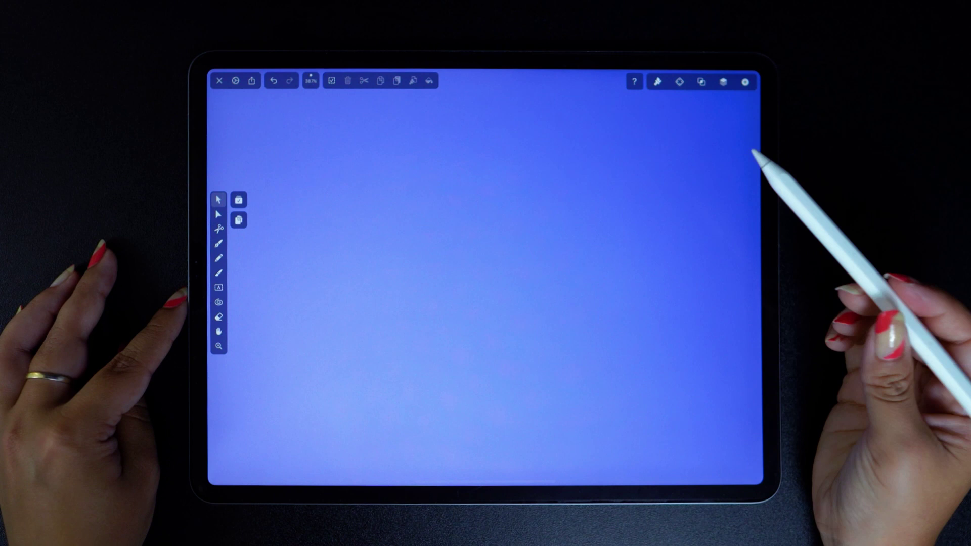
pyautogui.click(219, 301)
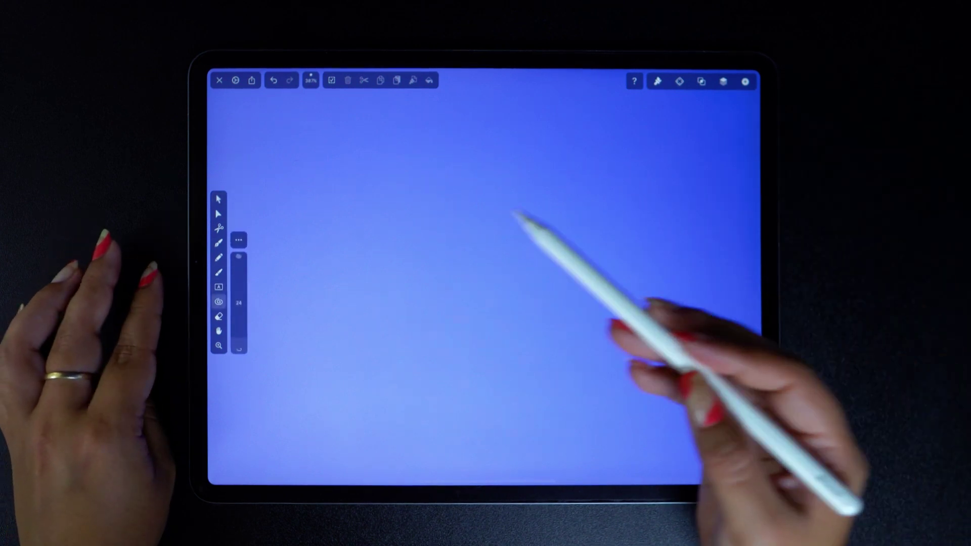